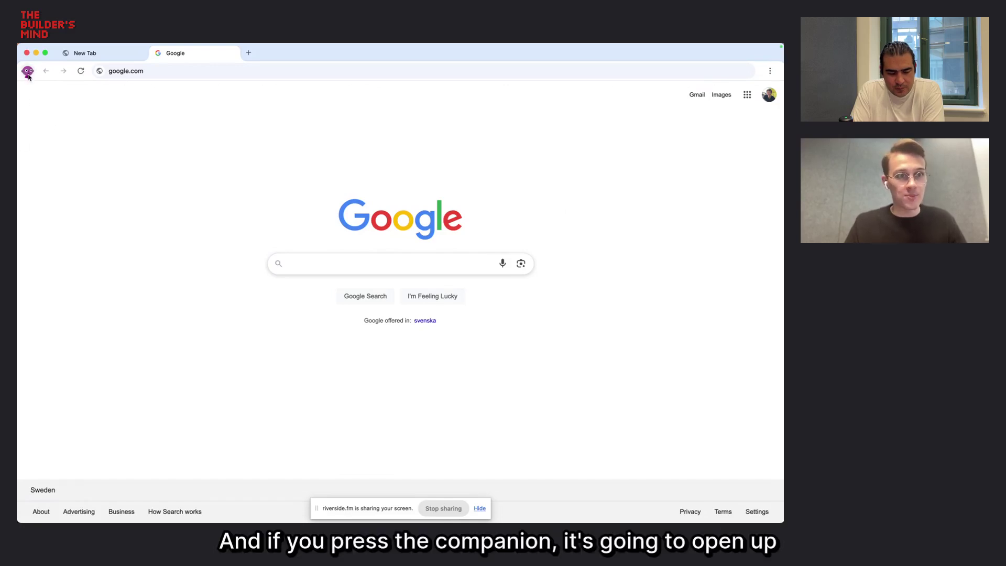
Open the Lora companion sidebar and Google-search '100 ai startups'
{"action": "left_click", "coordinate": [28, 72]}
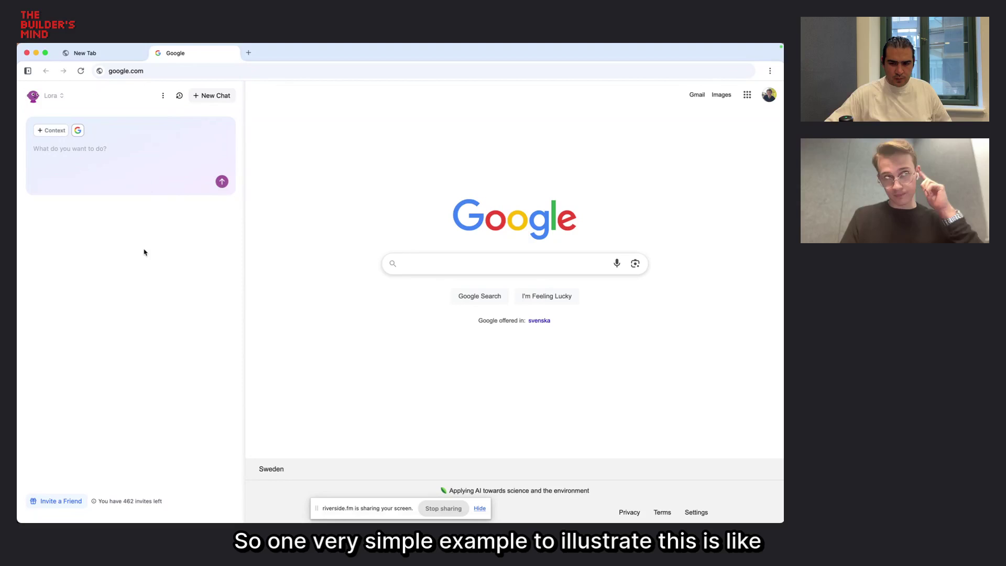
{"action": "left_click", "coordinate": [440, 268]}
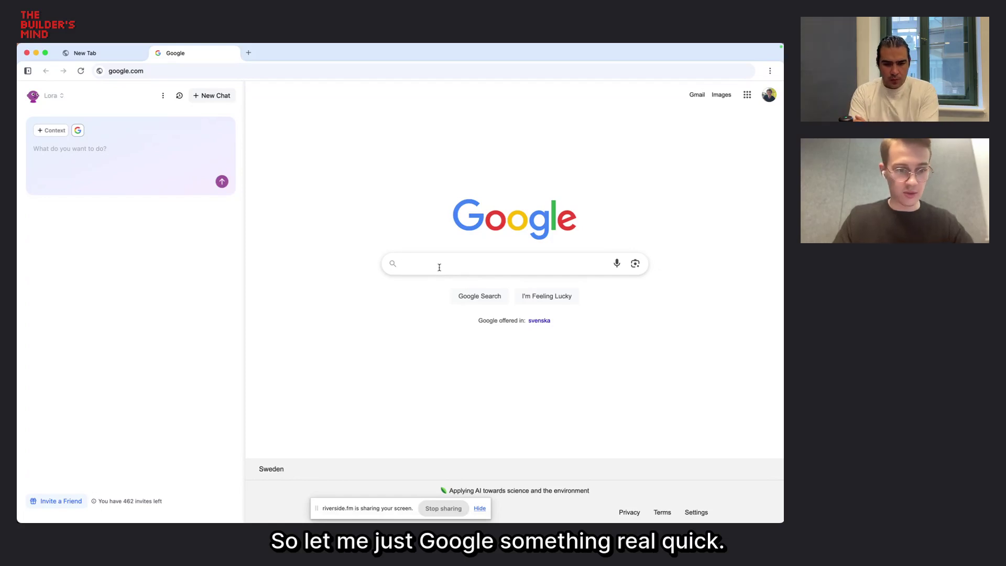
{"action": "type", "text": "100 ai startups"}
{"action": "key", "text": "Return"}
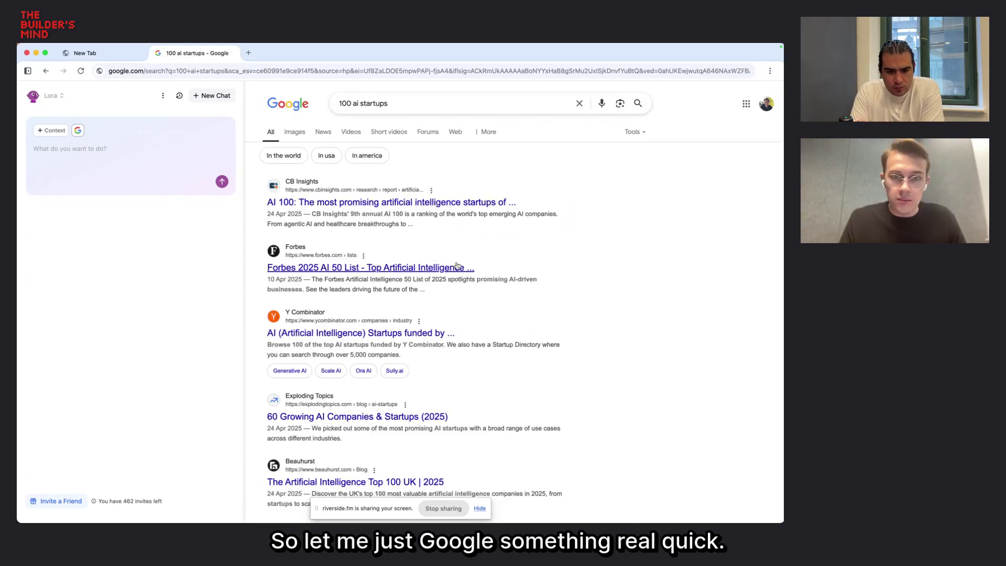
Open the Exploding Topics article, accept cookies, and ask Lora for a company, visitors and founding-year table
{"action": "left_click", "coordinate": [456, 266]}
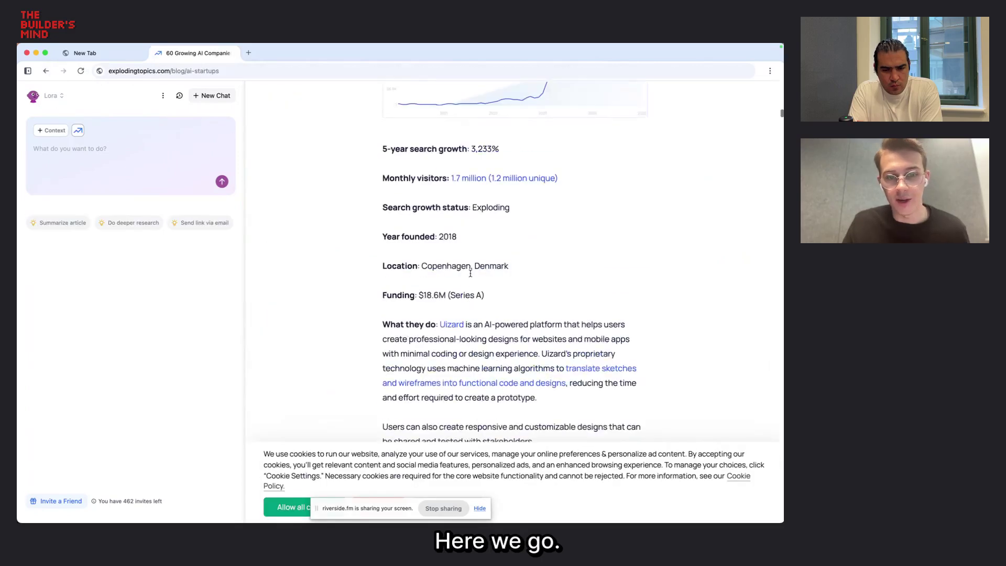
{"action": "left_click", "coordinate": [285, 507]}
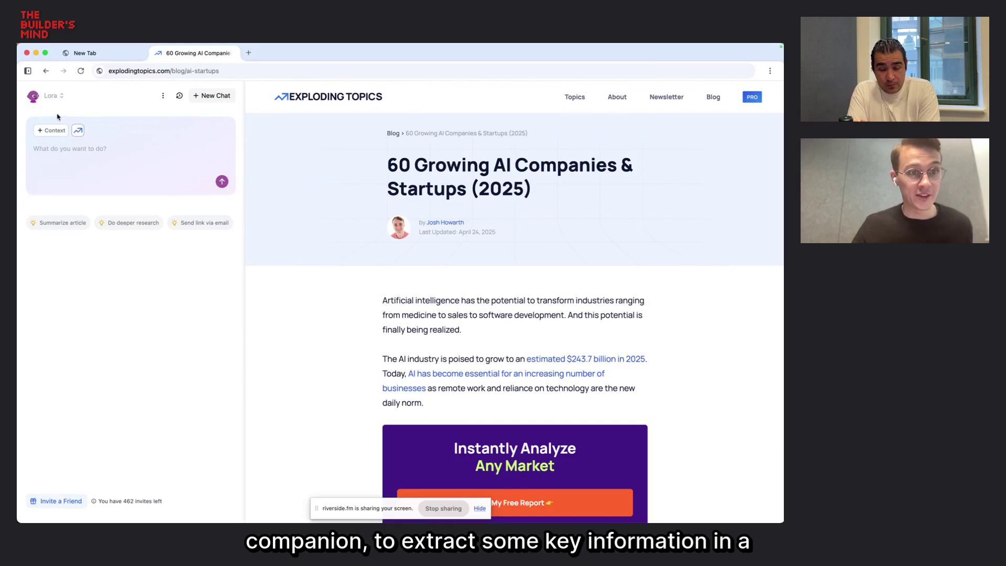
{"action": "left_click", "coordinate": [101, 158]}
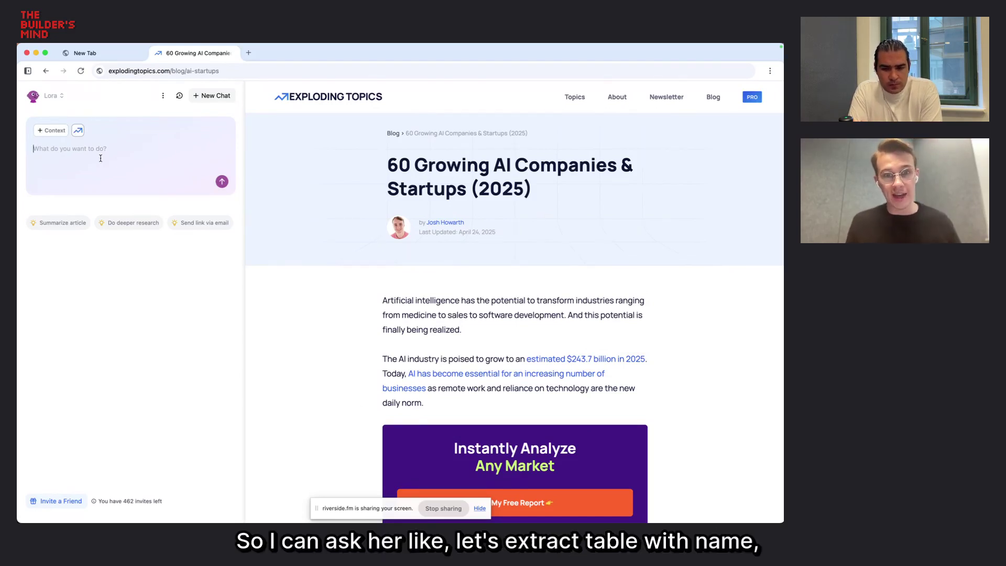
{"action": "scroll", "coordinate": [351, 292], "scroll_direction": "down", "scroll_amount": 15}
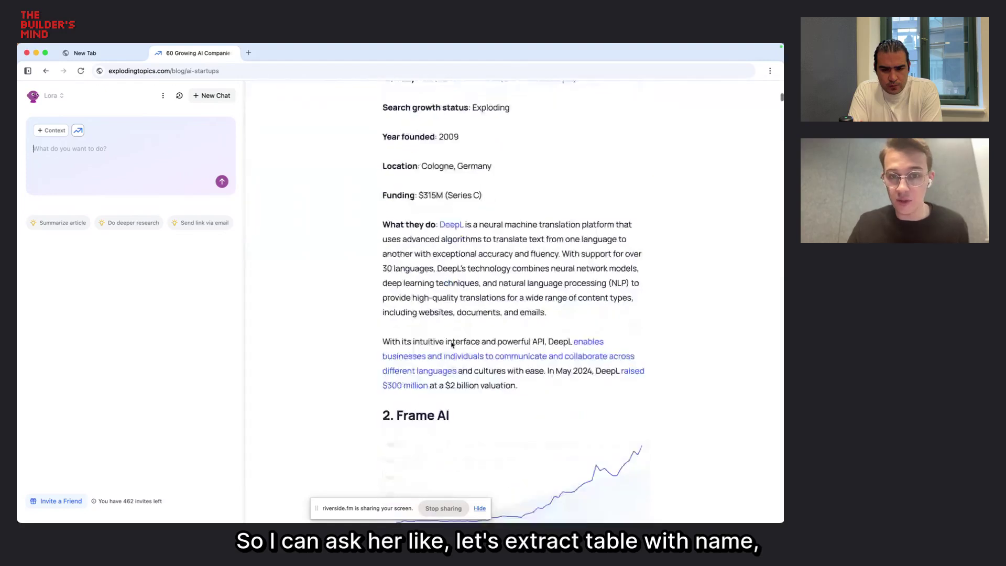
{"action": "scroll", "coordinate": [351, 292], "scroll_direction": "down", "scroll_amount": 3}
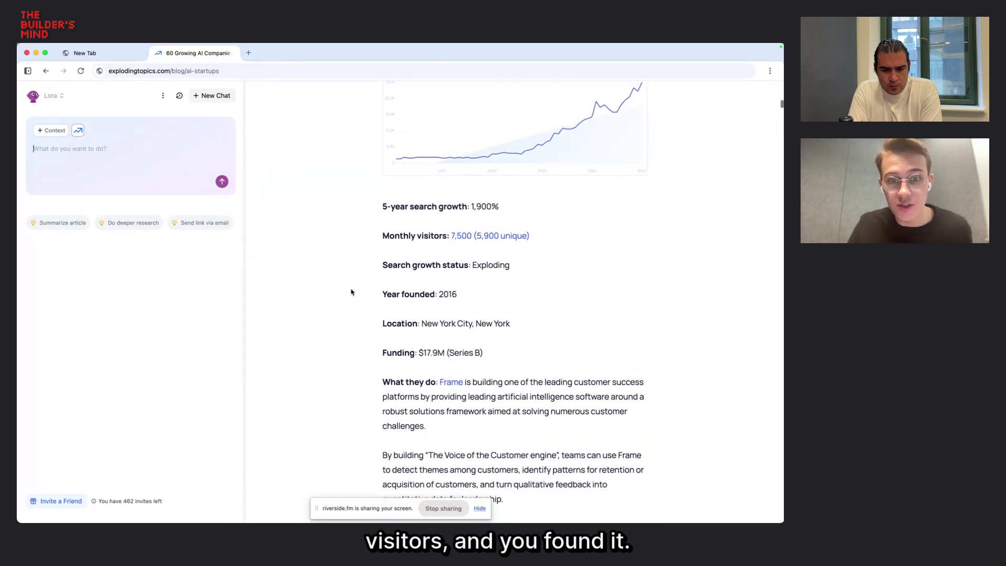
{"action": "scroll", "coordinate": [351, 292], "scroll_direction": "down", "scroll_amount": 1}
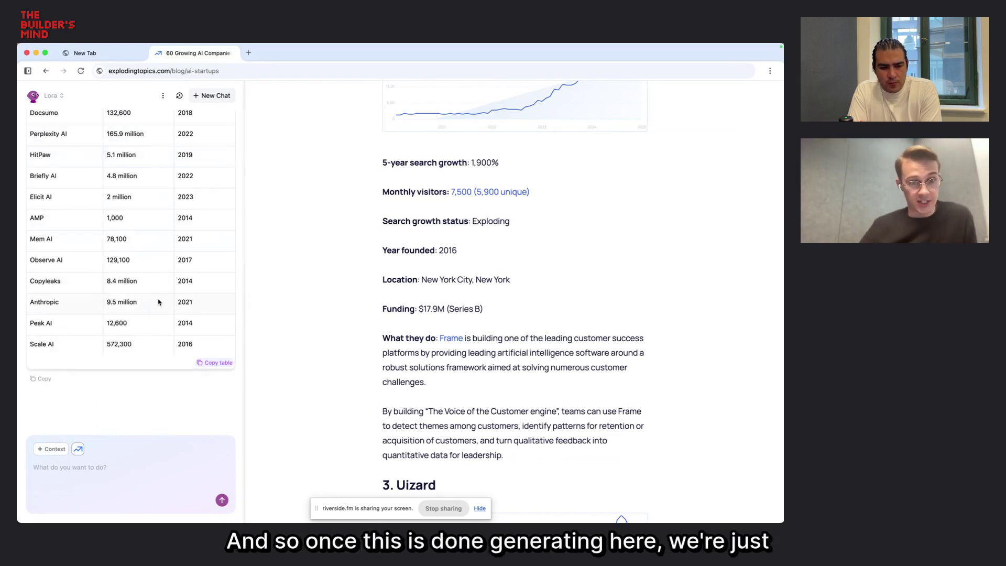
{"action": "scroll", "coordinate": [194, 298], "scroll_direction": "up", "scroll_amount": 5}
{"action": "scroll", "coordinate": [188, 298], "scroll_direction": "down", "scroll_amount": 5}
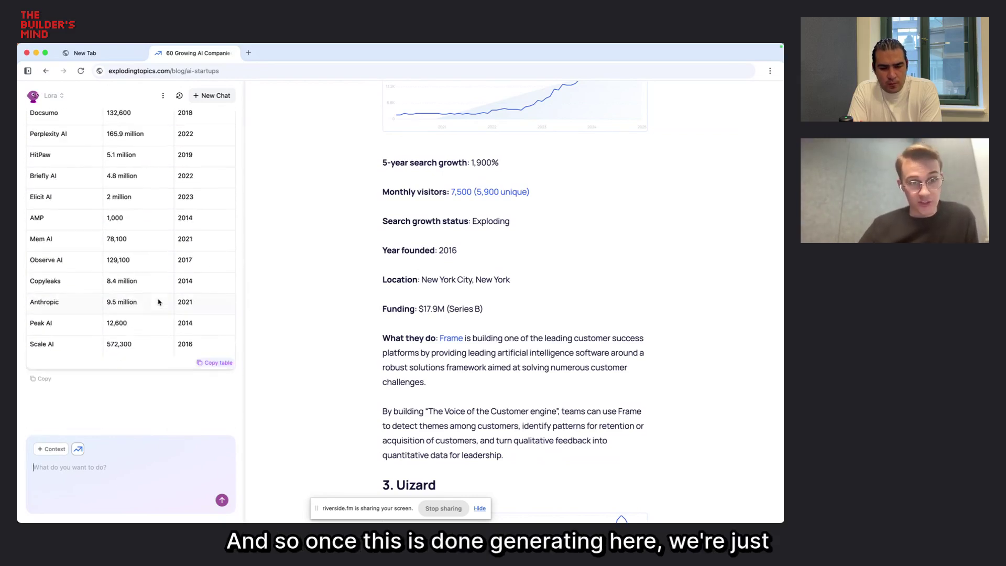
Copy Lora's company table and paste it into A1 of a new sheets.new spreadsheet
{"action": "left_click", "coordinate": [214, 362]}
{"action": "key", "text": "super+t"}
{"action": "type", "text": "sheets.new"}
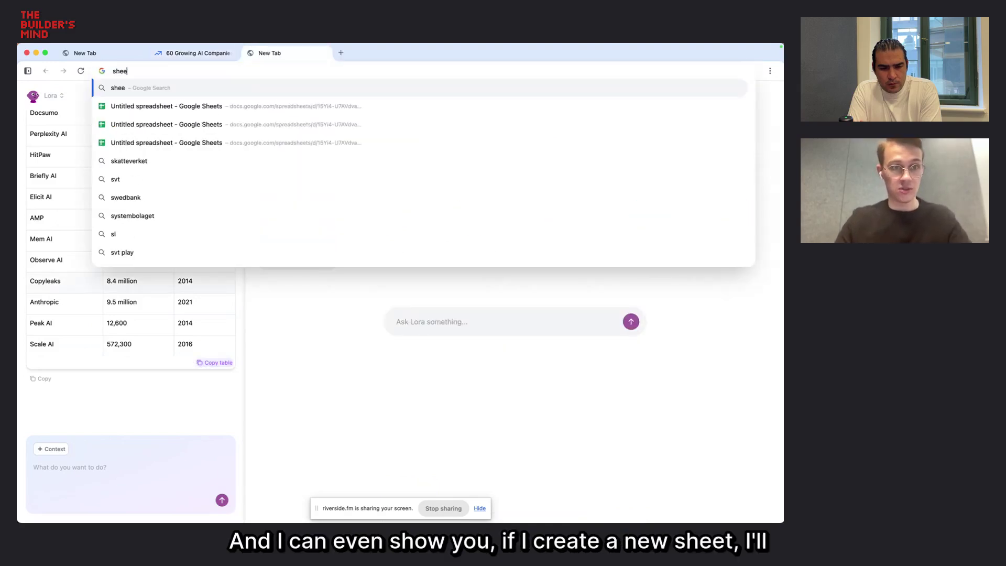
{"action": "key", "text": "Return"}
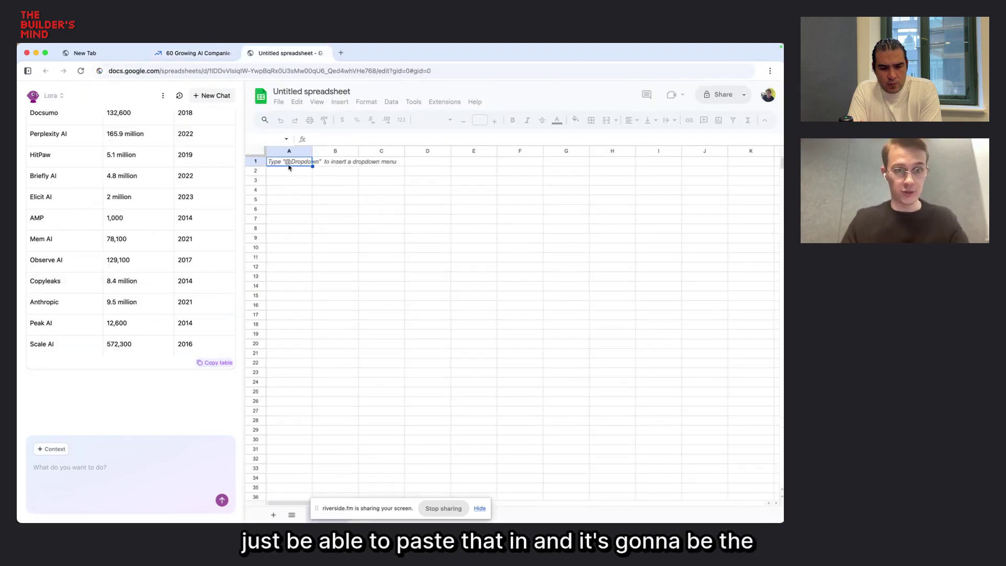
{"action": "key", "text": "super+v"}
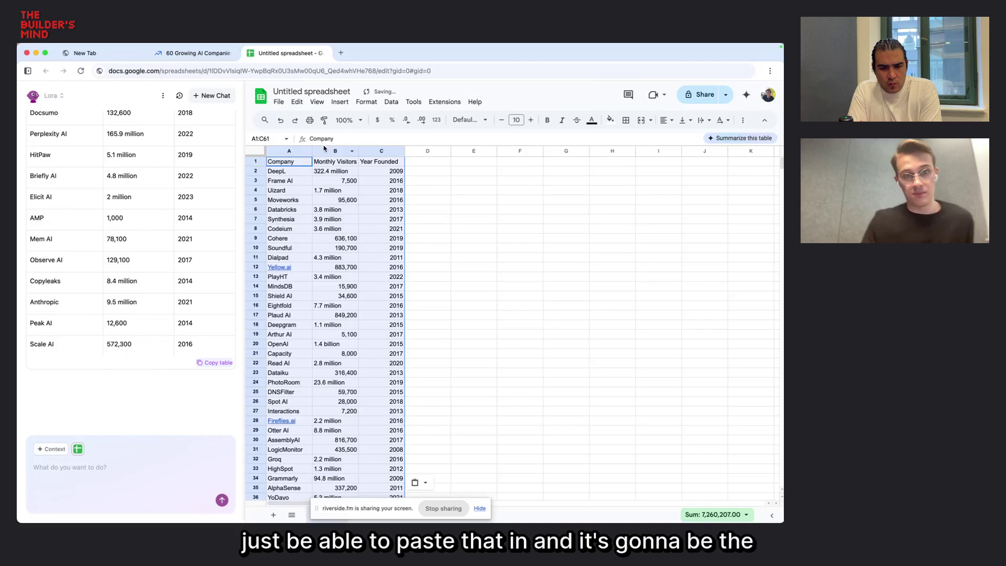
{"action": "left_click", "coordinate": [645, 335]}
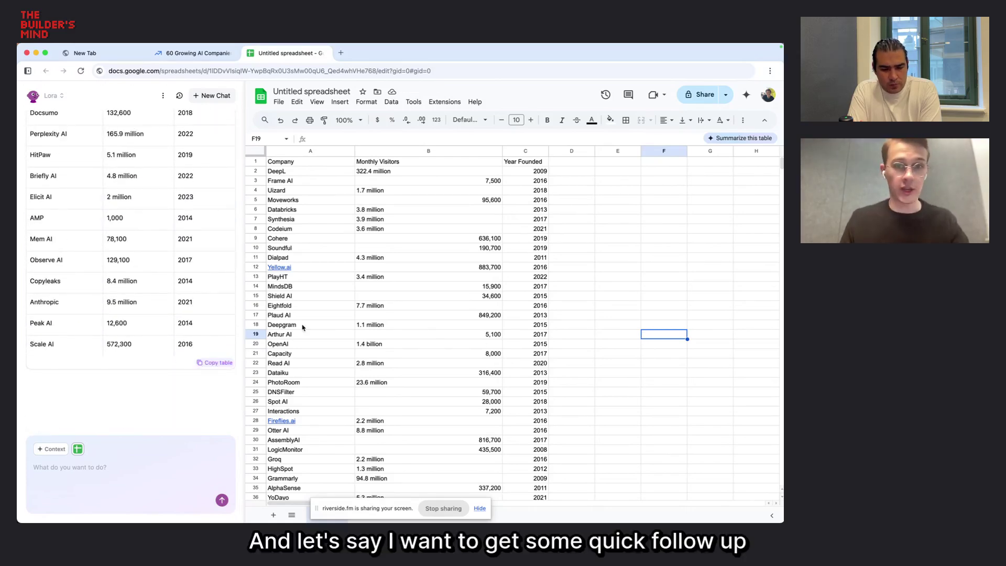
Back on the article, ask Lora 'which are the top 10 in terms of web traffic?'
{"action": "key", "text": "ctrl+shift+Tab"}
{"action": "type", "text": "wh"}
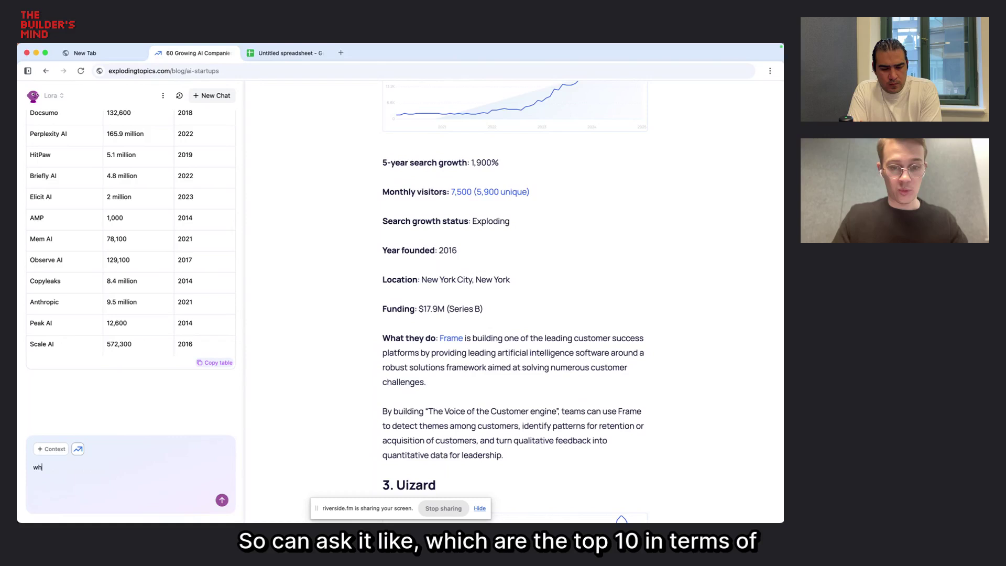
{"action": "type", "text": "ich are the top 10"}
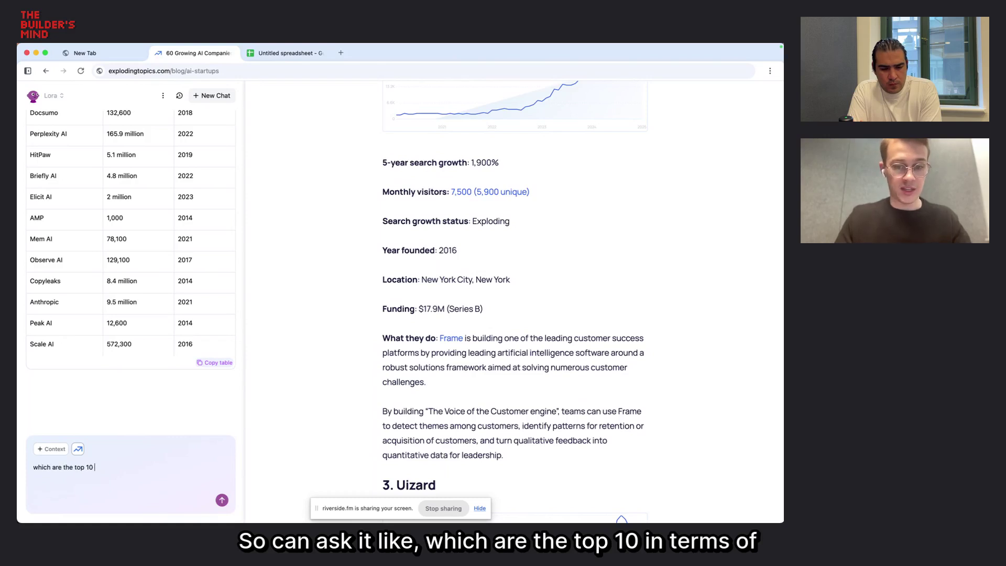
{"action": "type", "text": " in terms of web traffic?"}
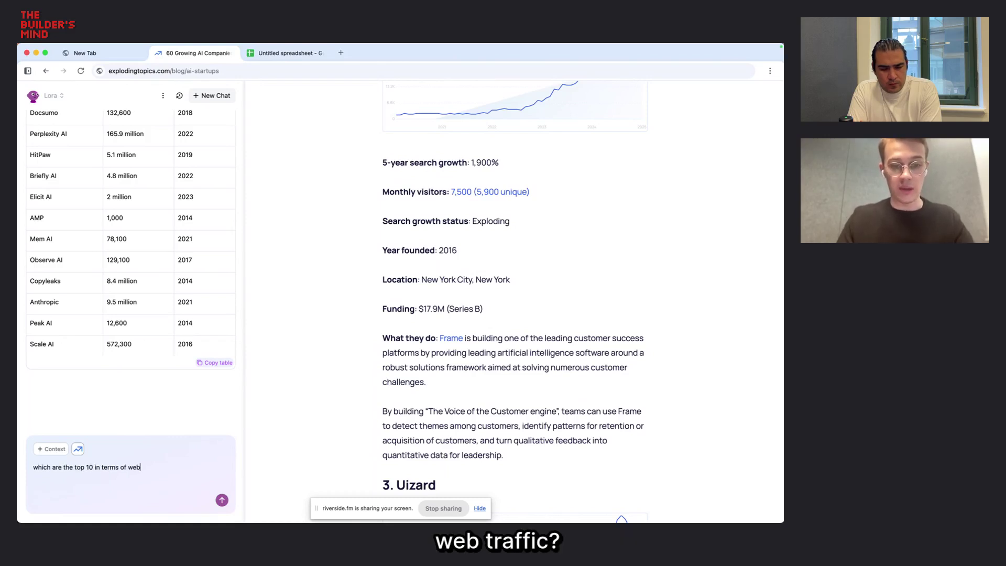
{"action": "key", "text": "Return"}
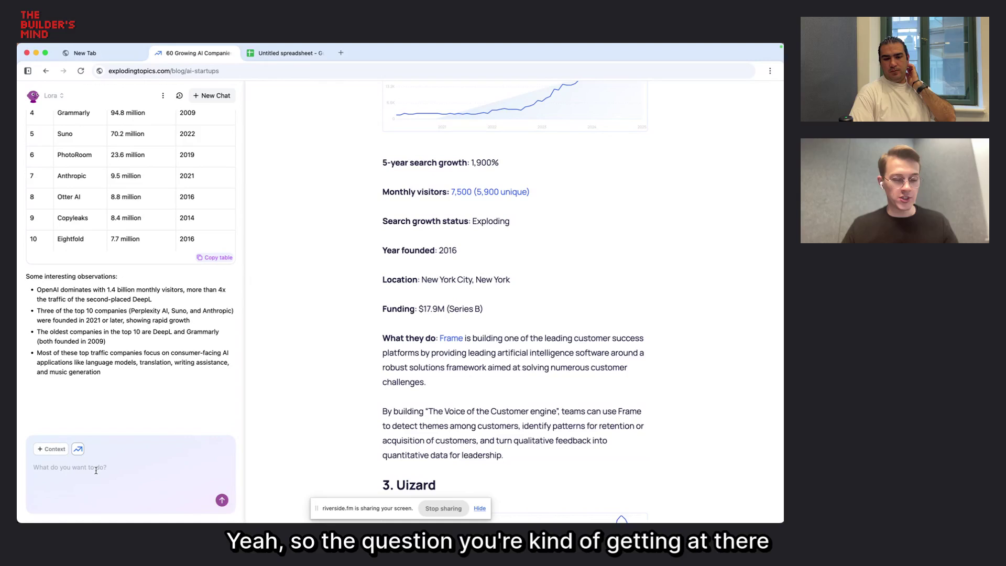
Review Lora's top-10 ranking, from OpenAI at 1.4 billion to Eightfold at 7.7 million visitors
{"action": "left_click", "coordinate": [96, 470]}
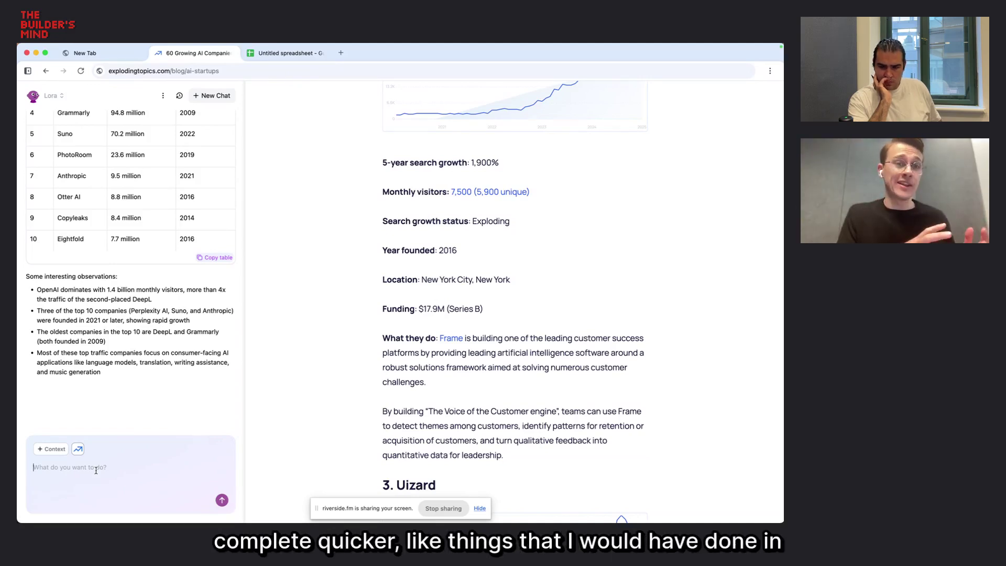
{"action": "left_click", "coordinate": [96, 470]}
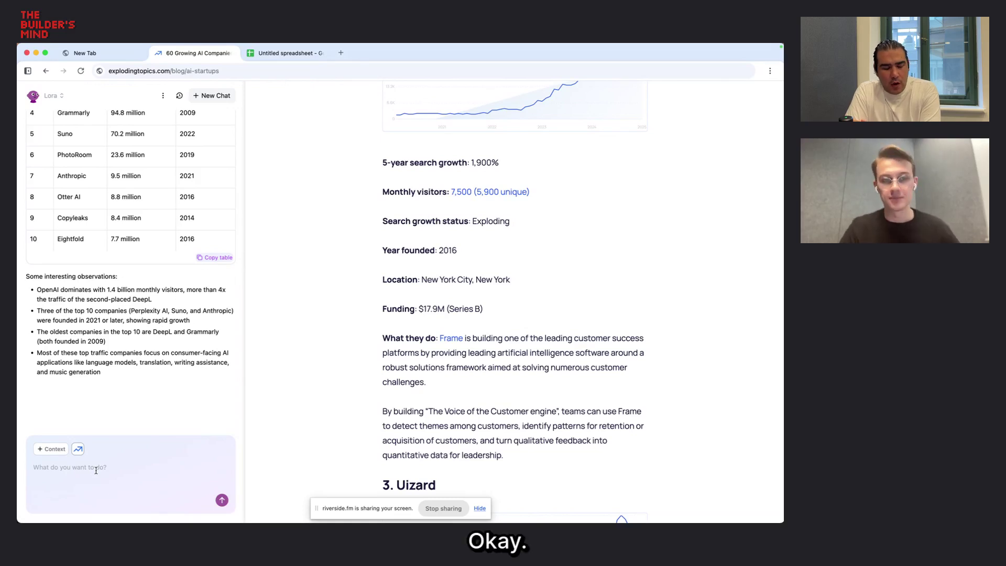
{"action": "scroll", "coordinate": [106, 289], "scroll_direction": "up", "scroll_amount": 5}
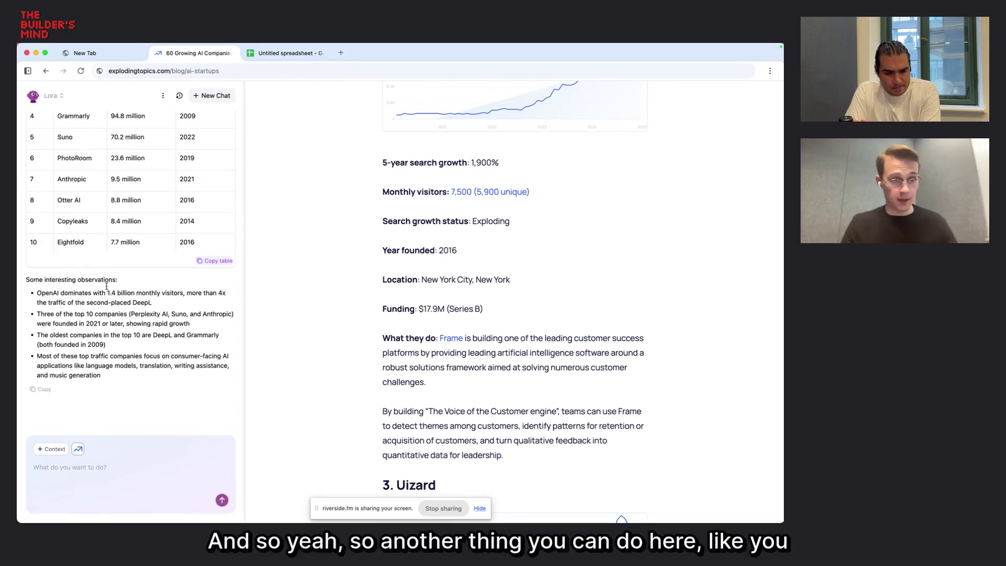
{"action": "scroll", "coordinate": [107, 288], "scroll_direction": "up", "scroll_amount": 2}
{"action": "scroll", "coordinate": [126, 314], "scroll_direction": "down", "scroll_amount": 7}
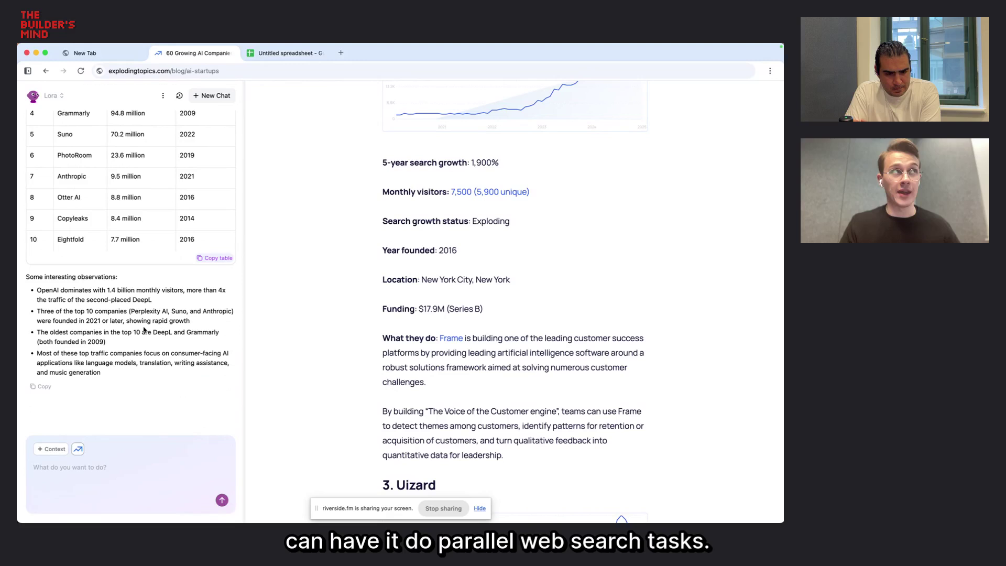
{"action": "scroll", "coordinate": [133, 321], "scroll_direction": "up", "scroll_amount": 6}
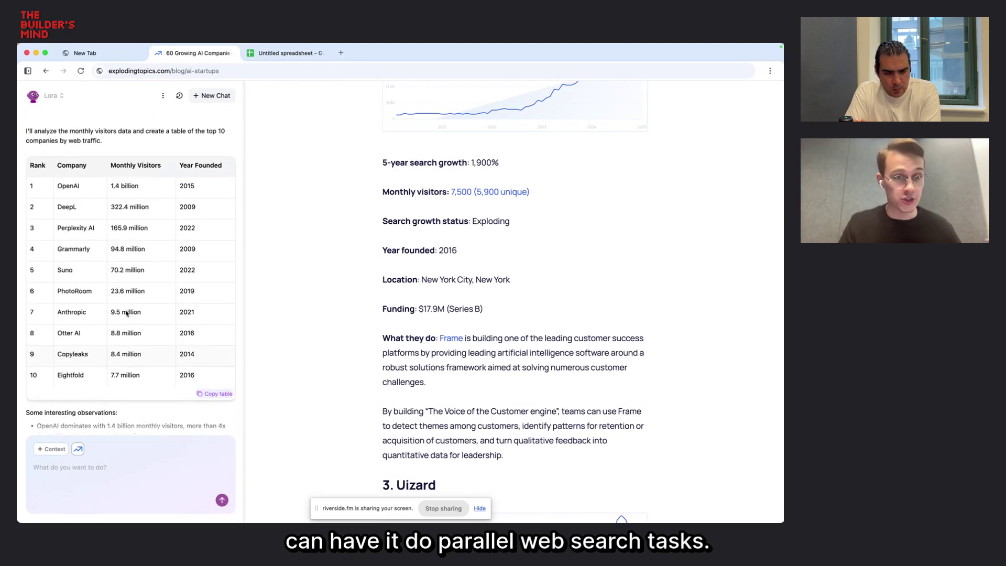
{"action": "scroll", "coordinate": [126, 310], "scroll_direction": "down", "scroll_amount": 5}
{"action": "scroll", "coordinate": [85, 229], "scroll_direction": "up", "scroll_amount": 6}
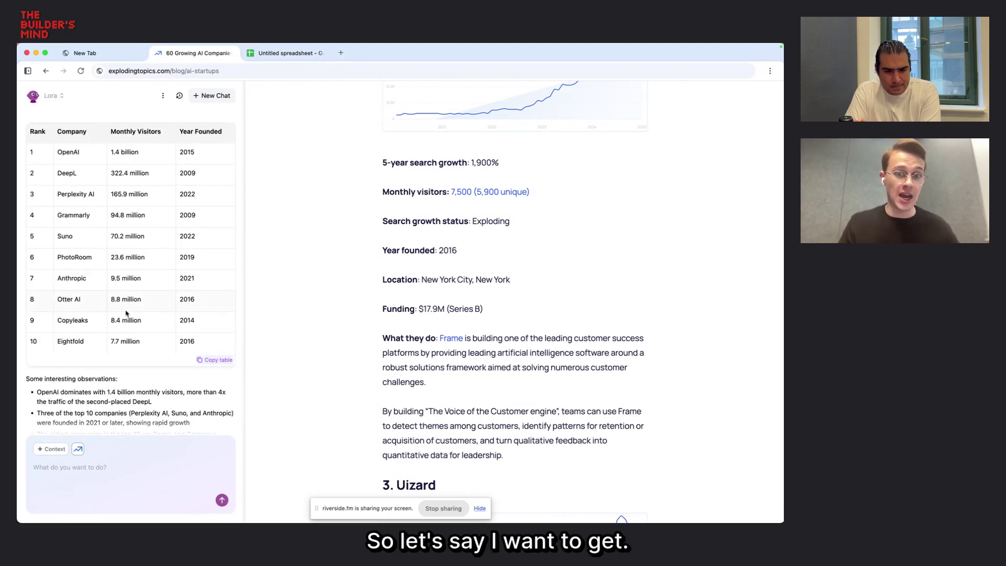
Ask Lora to web-search how many employees each of the top 10 companies has
{"action": "scroll", "coordinate": [619, 257], "scroll_direction": "down", "scroll_amount": 2}
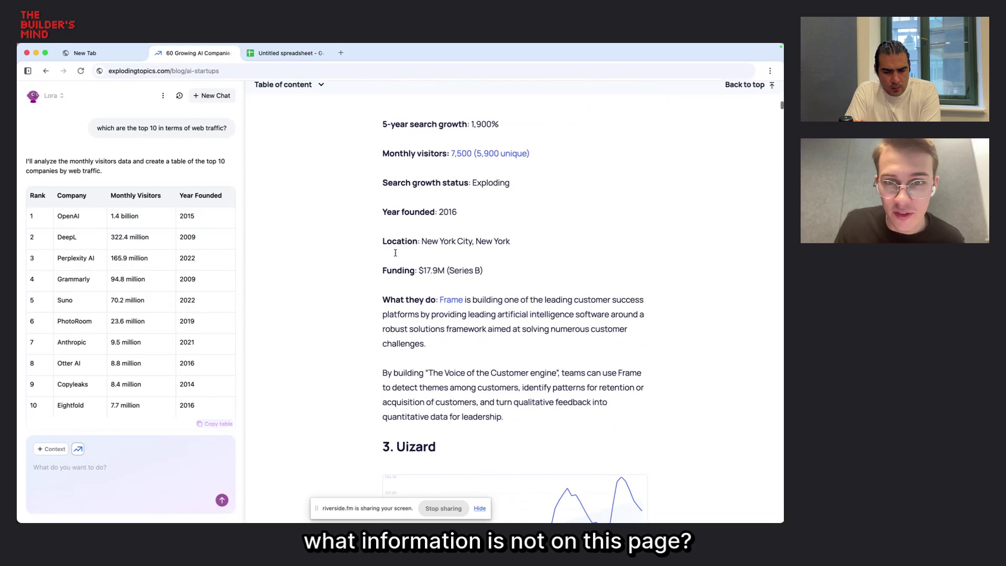
{"action": "scroll", "coordinate": [560, 370], "scroll_direction": "down", "scroll_amount": 1}
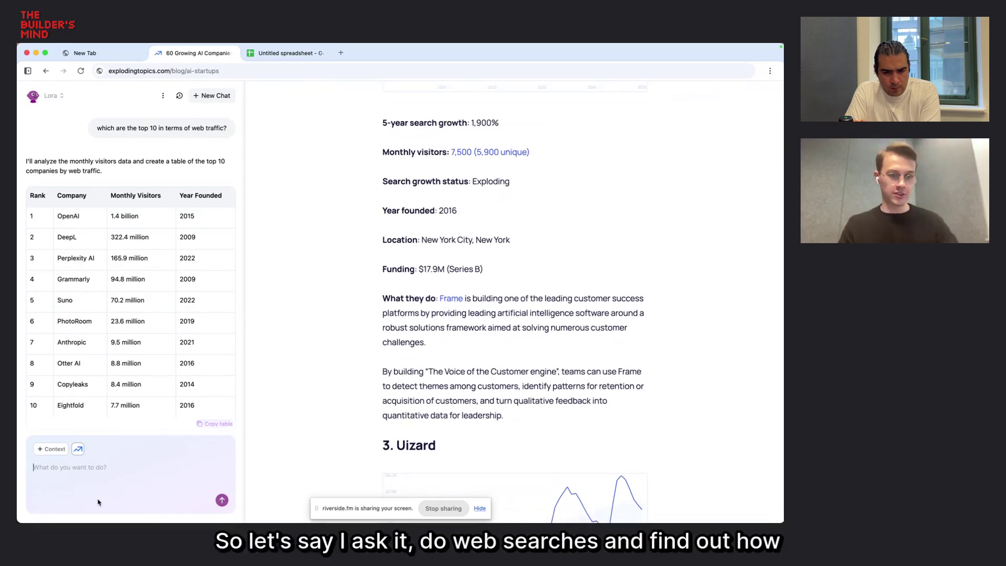
{"action": "type", "text": "d"}
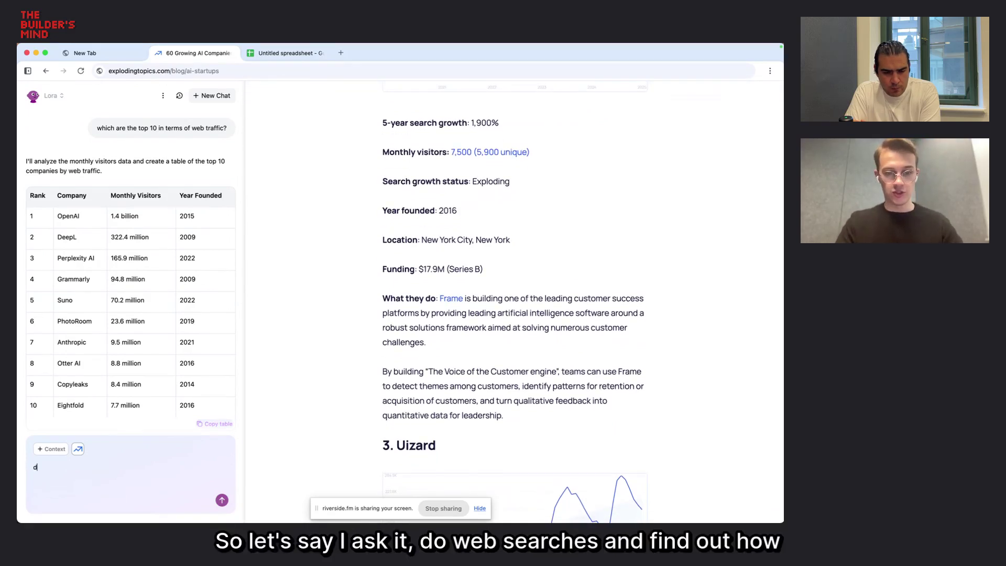
{"action": "type", "text": "o web searches and "}
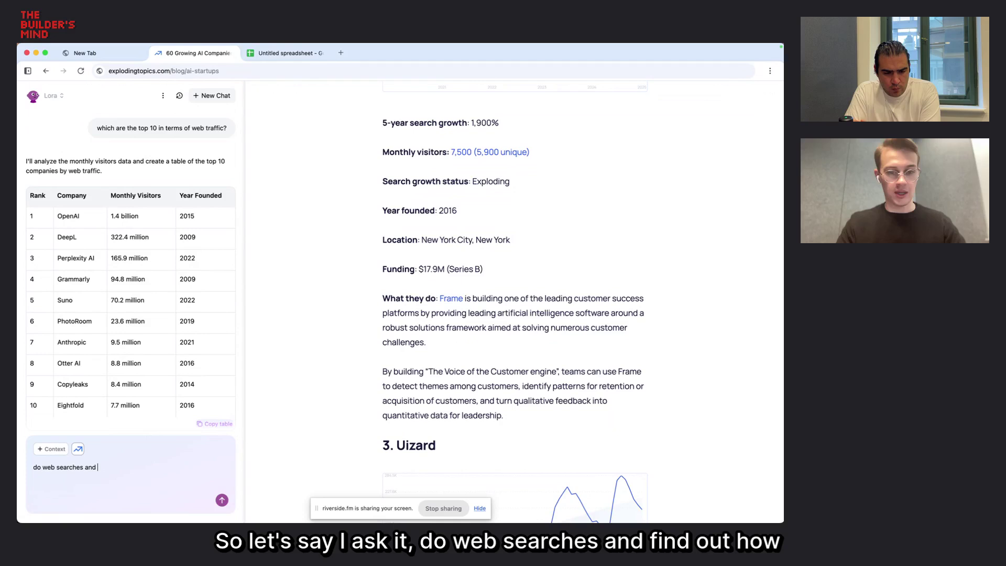
{"action": "type", "text": "find out how "}
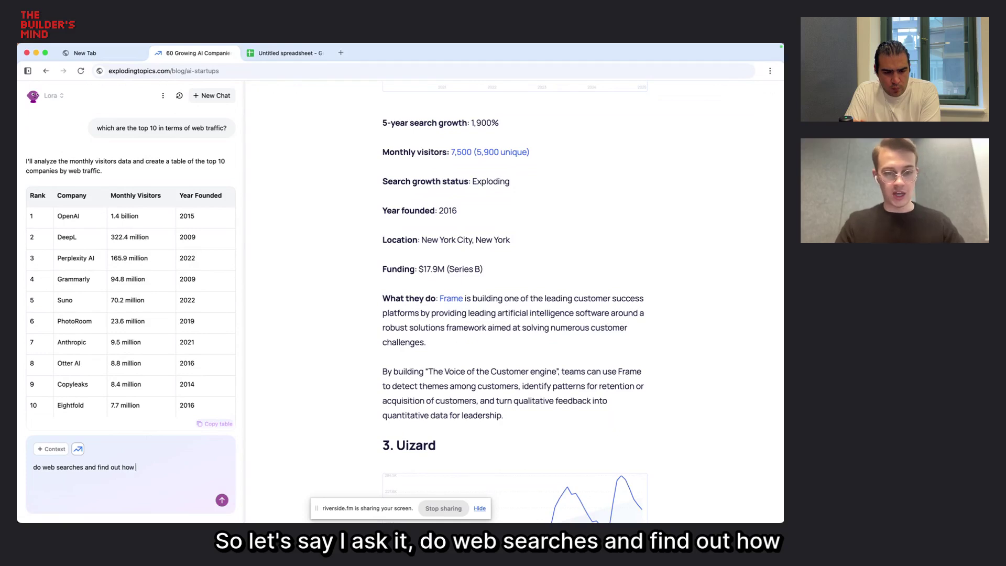
{"action": "type", "text": "many employees"}
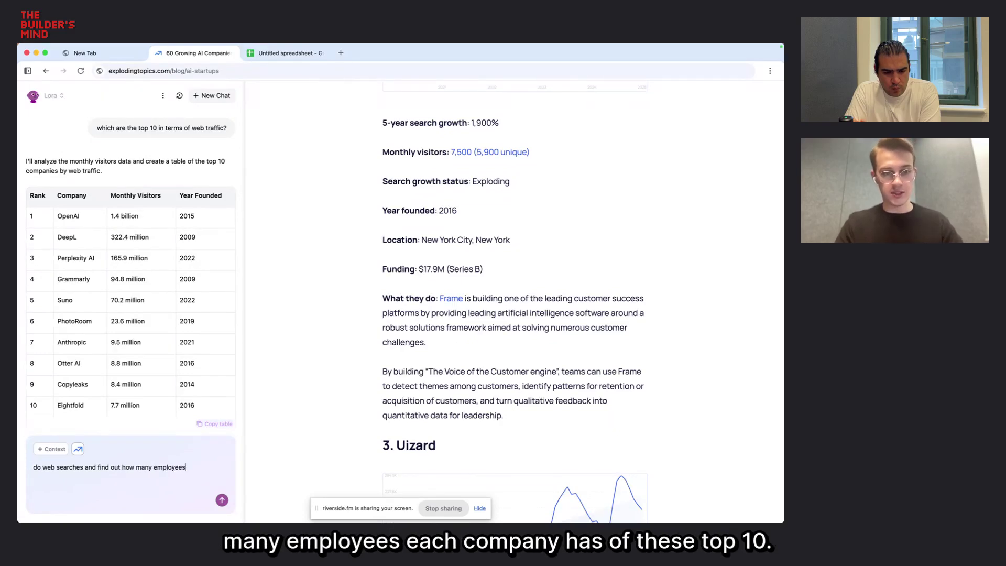
{"action": "type", "text": " each company has"}
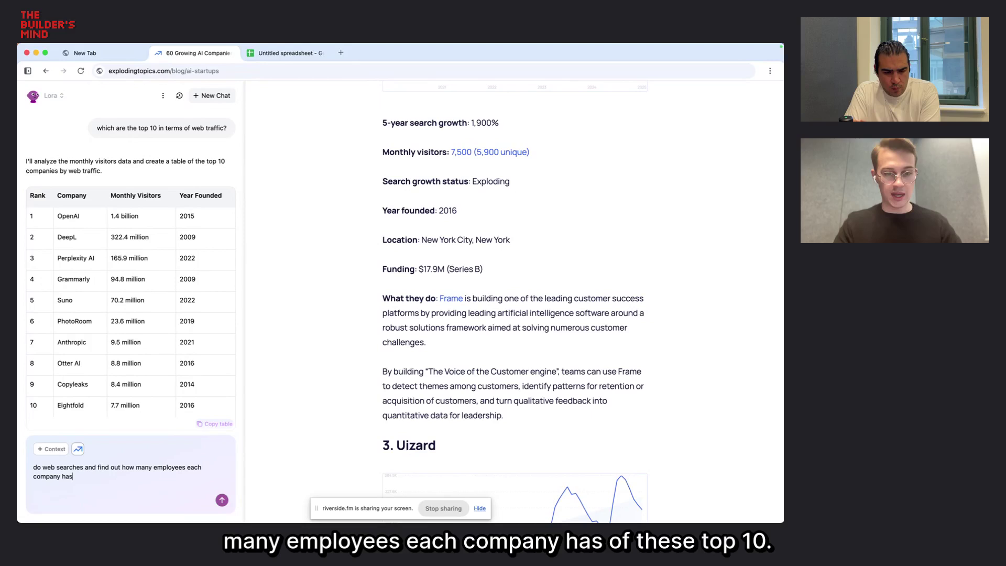
{"action": "type", "text": " of these top 10"}
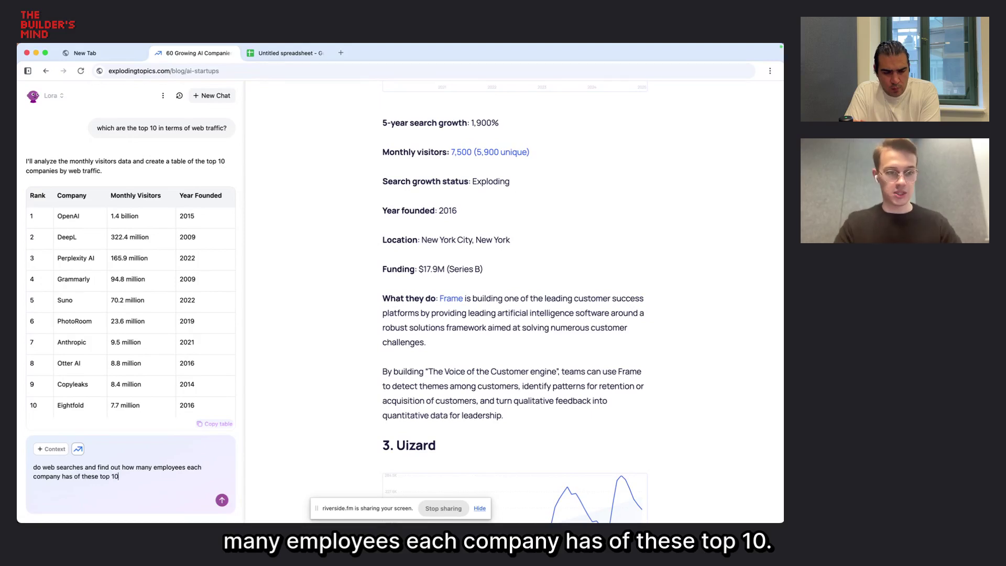
{"action": "key", "text": "Return"}
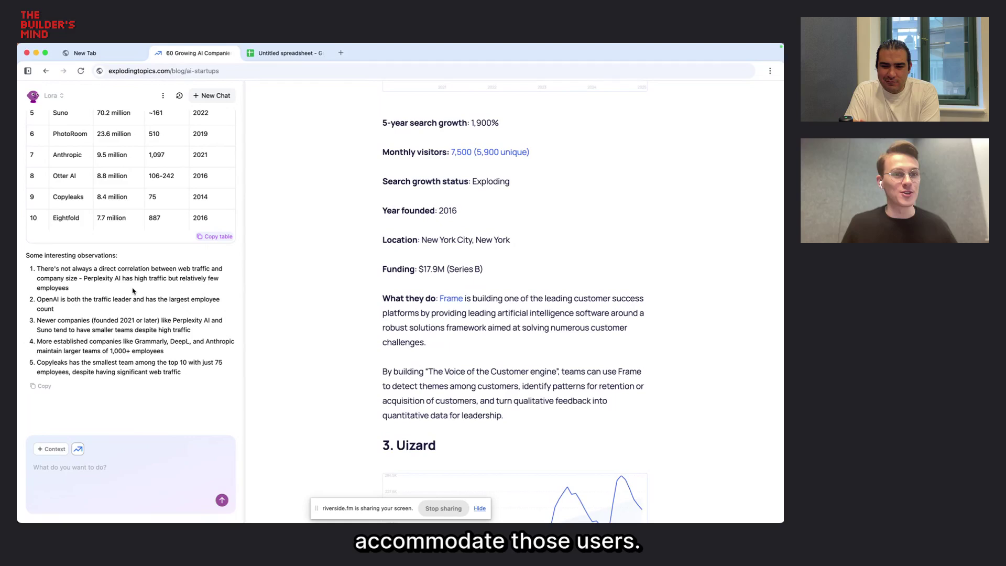
{"action": "scroll", "coordinate": [132, 291], "scroll_direction": "up", "scroll_amount": 5}
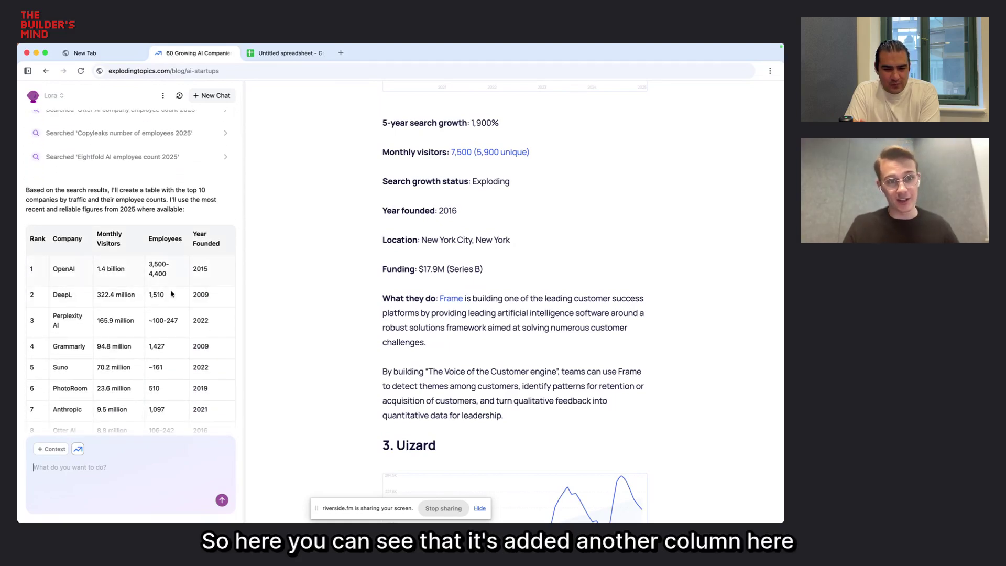
{"action": "scroll", "coordinate": [173, 294], "scroll_direction": "down", "scroll_amount": 3}
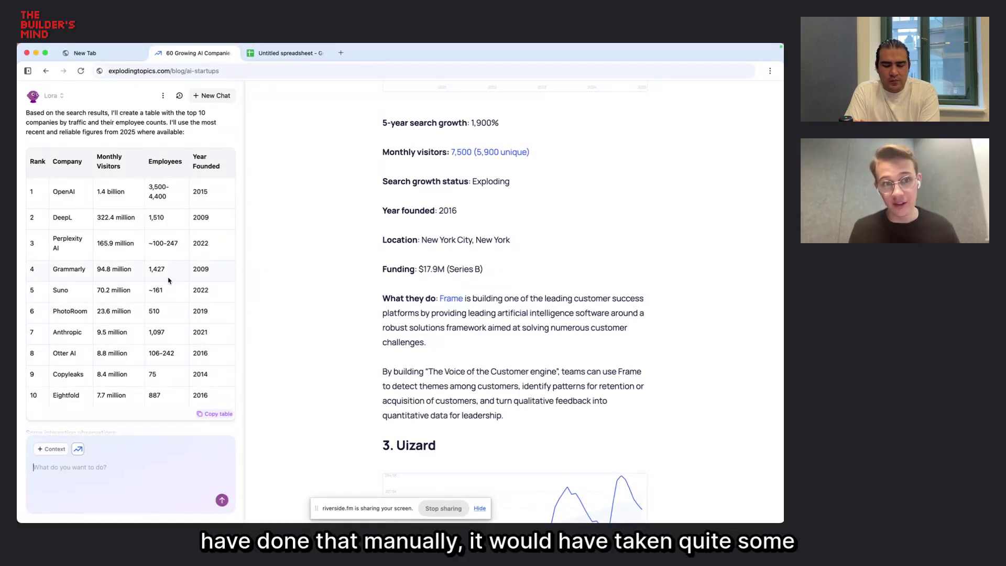
{"action": "scroll", "coordinate": [168, 281], "scroll_direction": "down", "scroll_amount": 5}
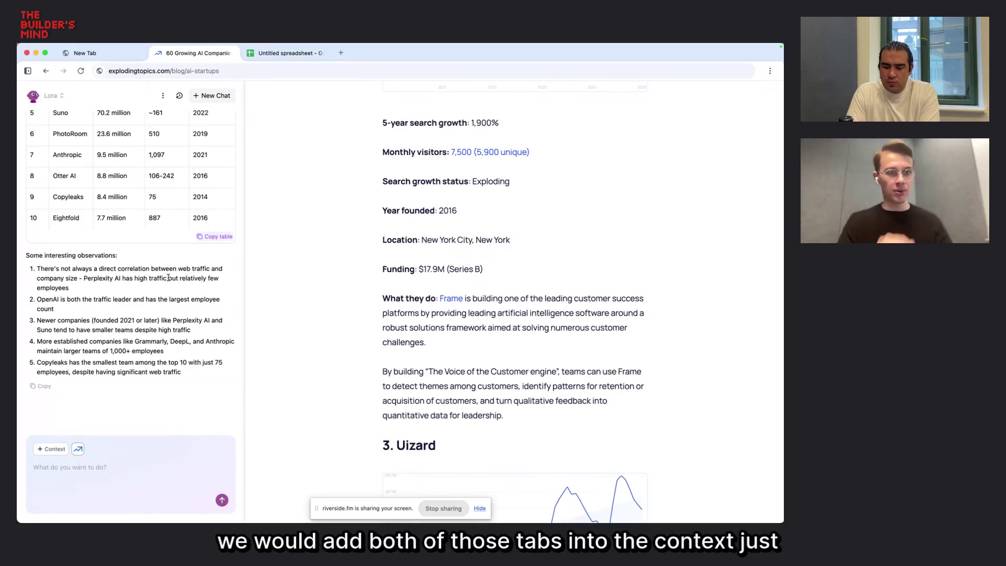
Add the Untitled spreadsheet tab to Lora's chat context
{"action": "left_click", "coordinate": [53, 449]}
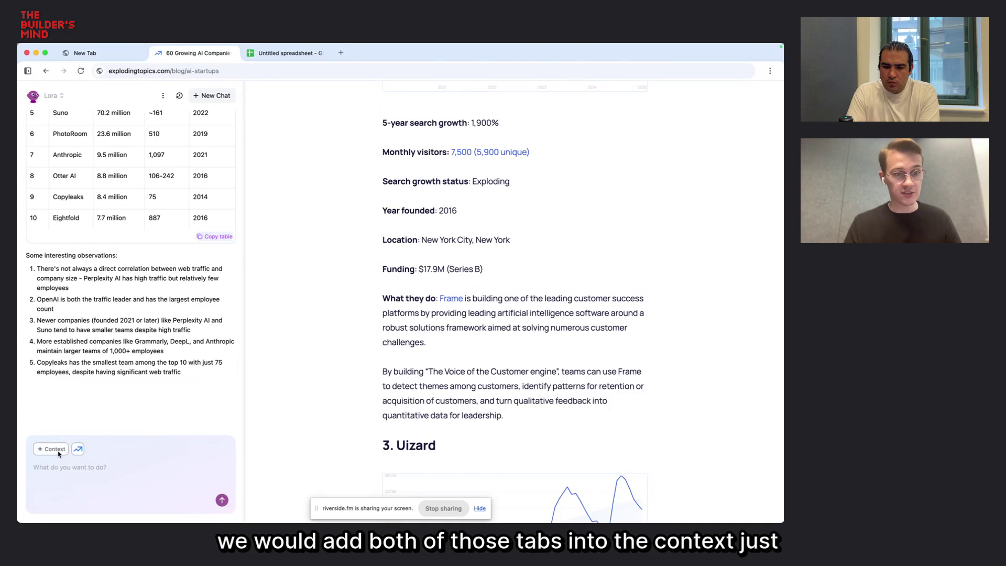
{"action": "left_click", "coordinate": [63, 429]}
{"action": "left_click", "coordinate": [95, 468]}
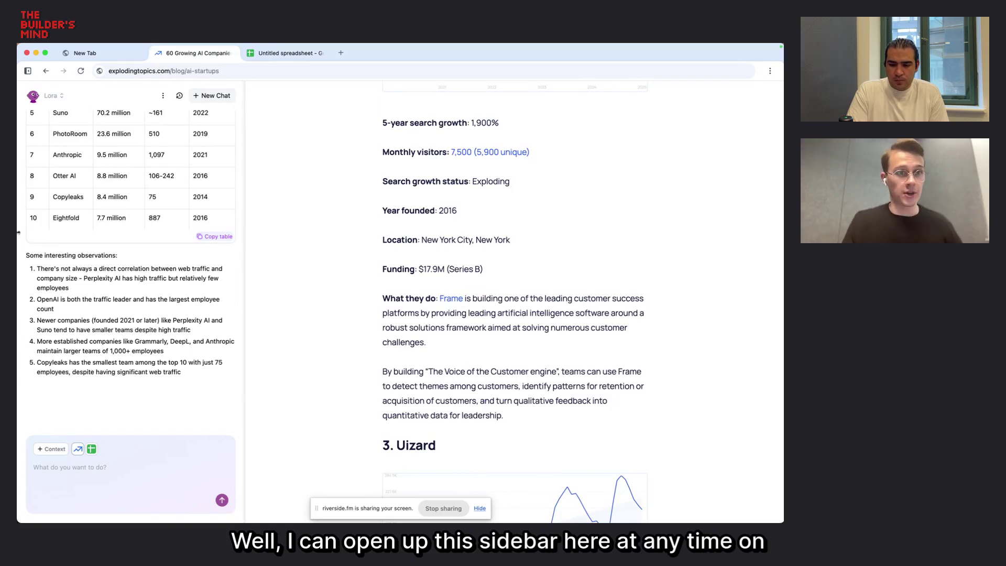
Toggle the Lora sidebar and briefly select the article's 'Funding: $17.9M (Series B)' line
{"action": "left_click", "coordinate": [28, 71]}
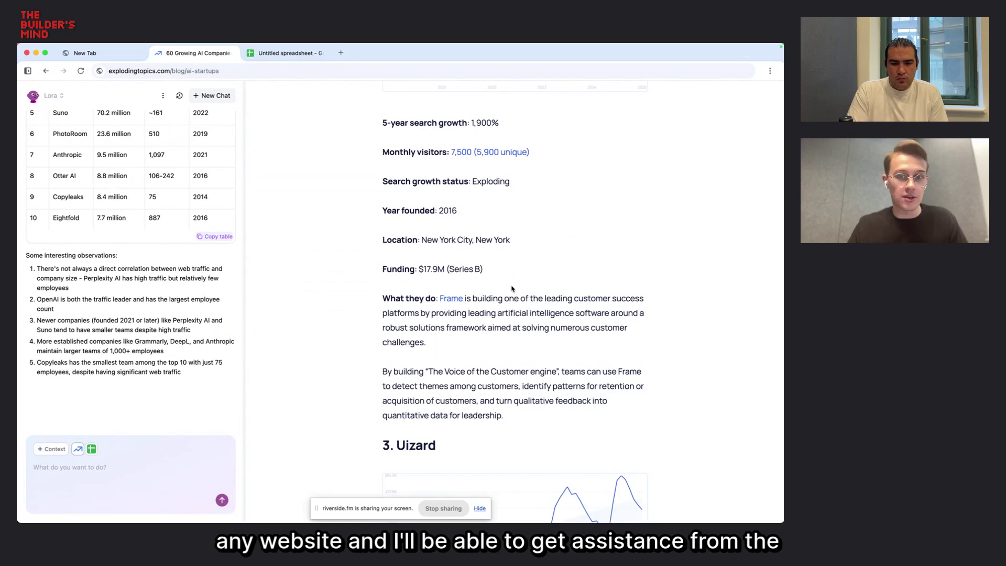
{"action": "left_click_drag", "start_coordinate": [483, 268], "coordinate": [357, 270]}
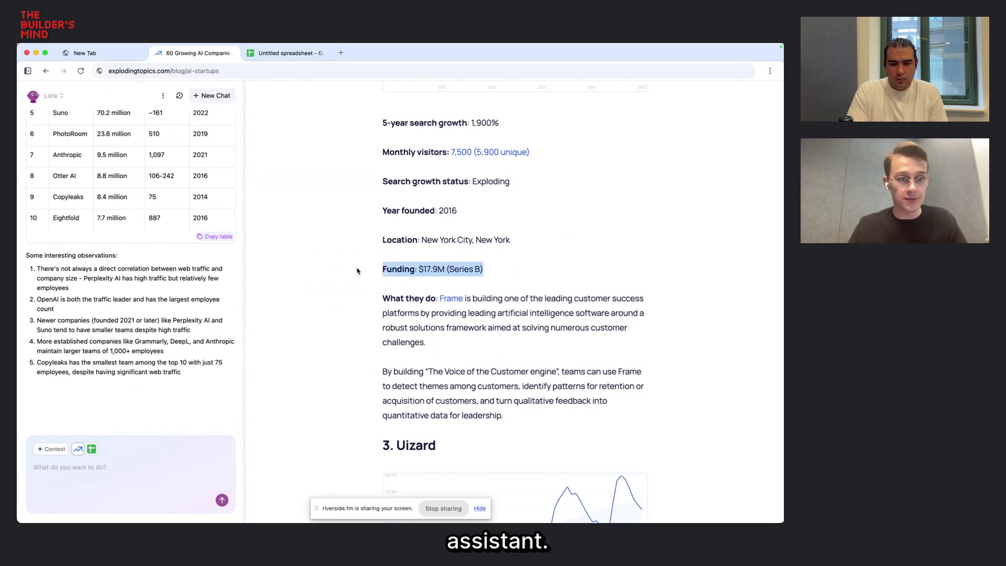
{"action": "left_click", "coordinate": [490, 271]}
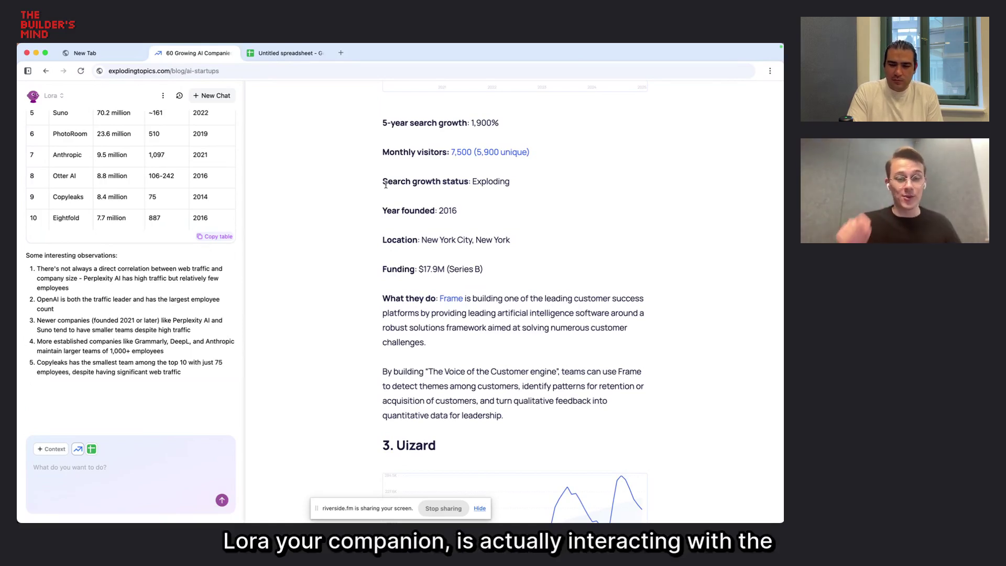
Load google.com in a new tab
{"action": "left_click", "coordinate": [340, 54]}
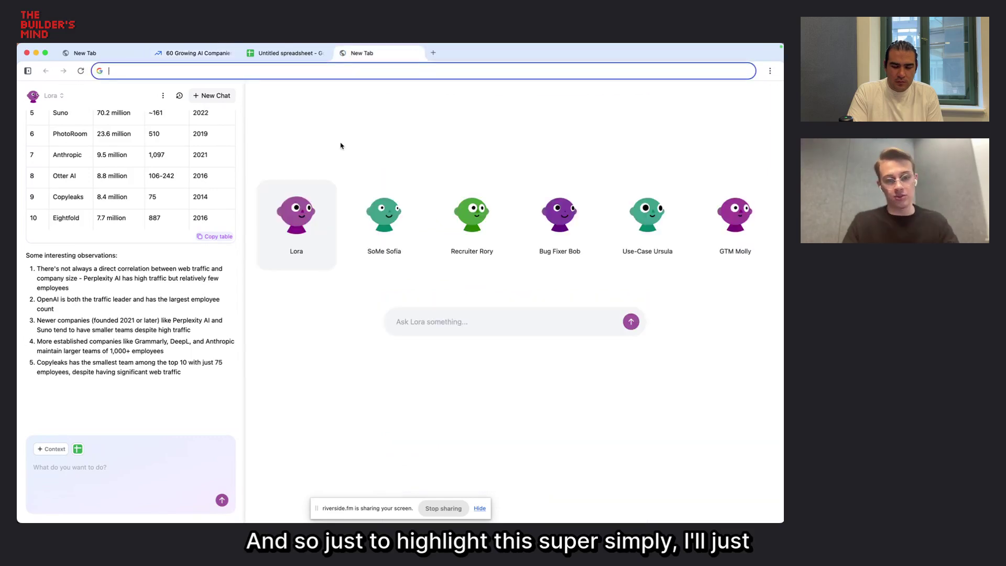
{"action": "type", "text": "google.com"}
{"action": "key", "text": "Return"}
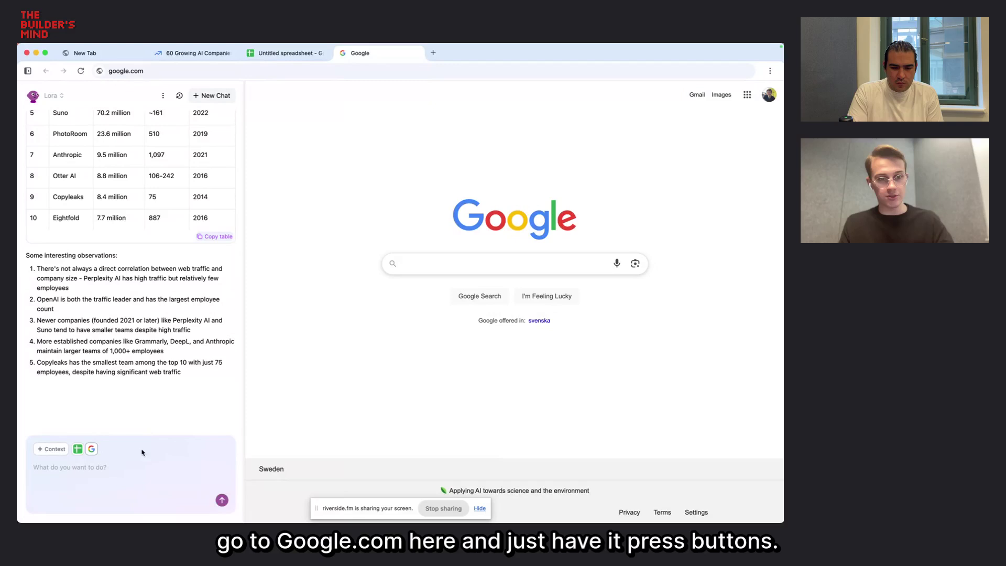
In a new Lora chat, ask it to press the I'm Feeling Lucky button
{"action": "left_click", "coordinate": [215, 96]}
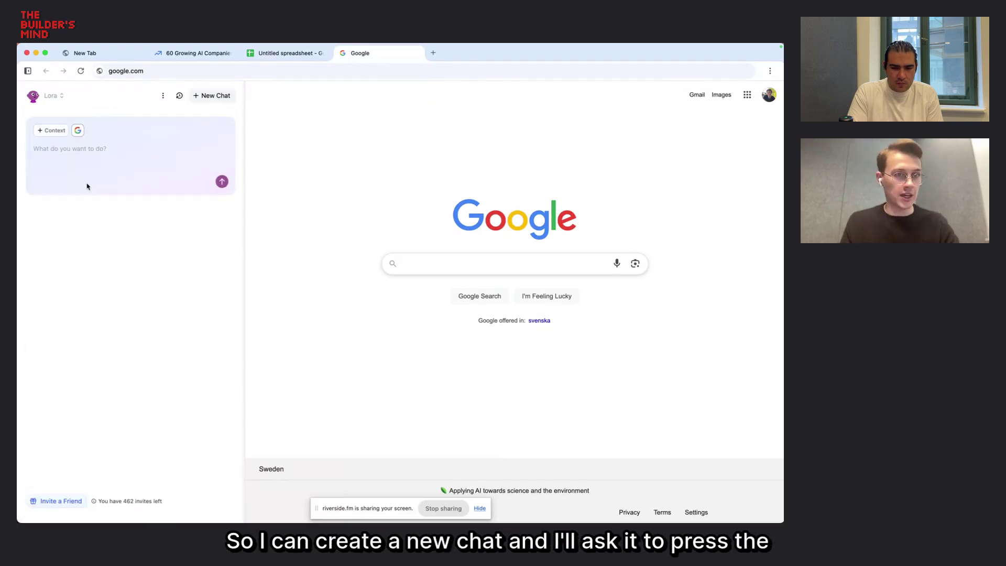
{"action": "type", "text": "pre"}
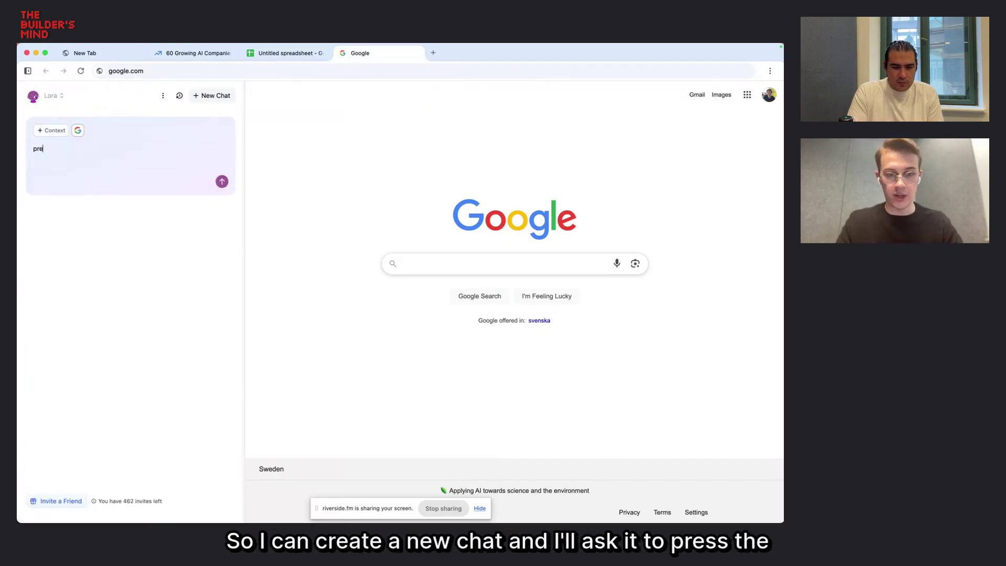
{"action": "type", "text": "ss the im feel"}
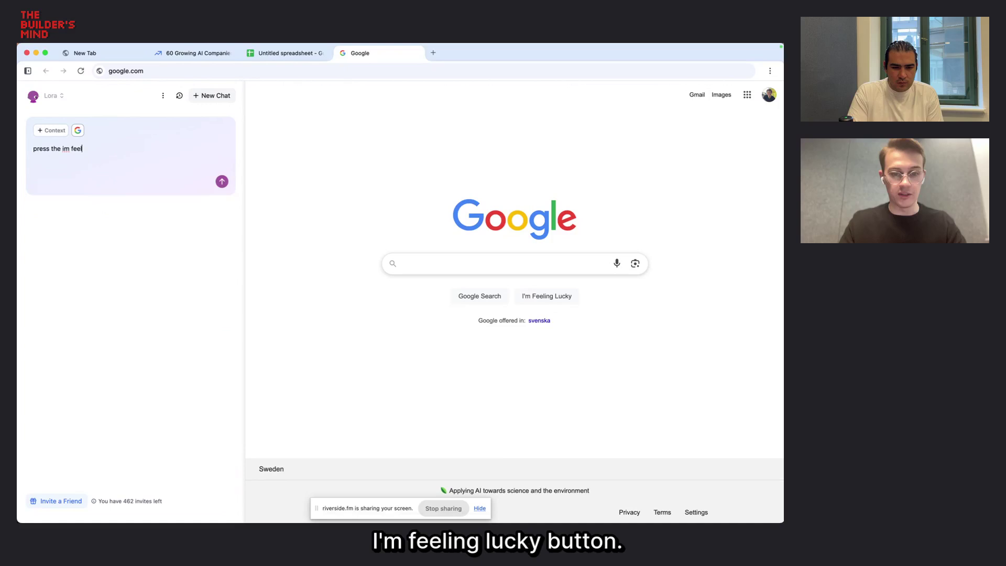
{"action": "type", "text": "ing lucky button"}
{"action": "key", "text": "Return"}
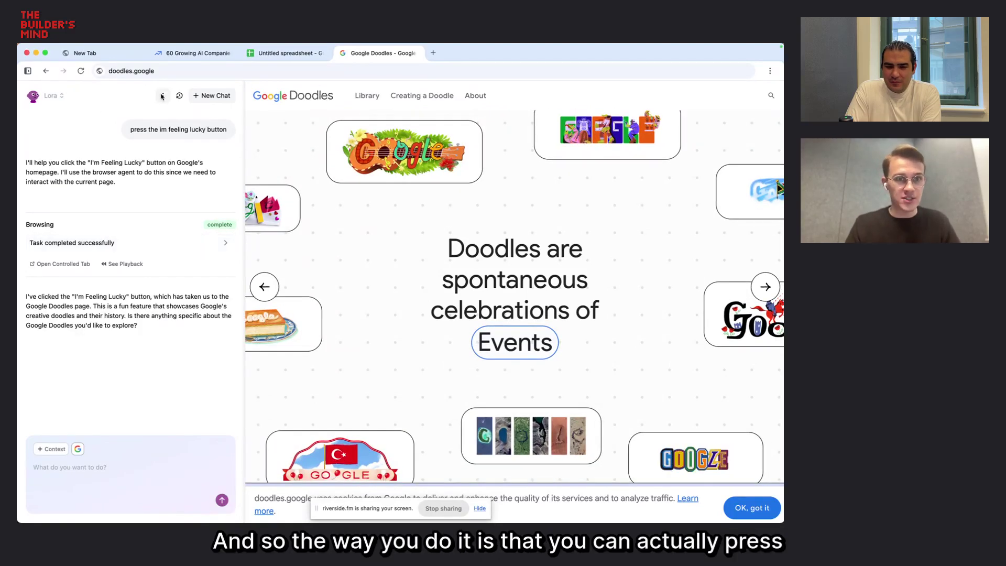
Choose Teach companion from Lora's three-dot header menu
{"action": "left_click", "coordinate": [163, 96]}
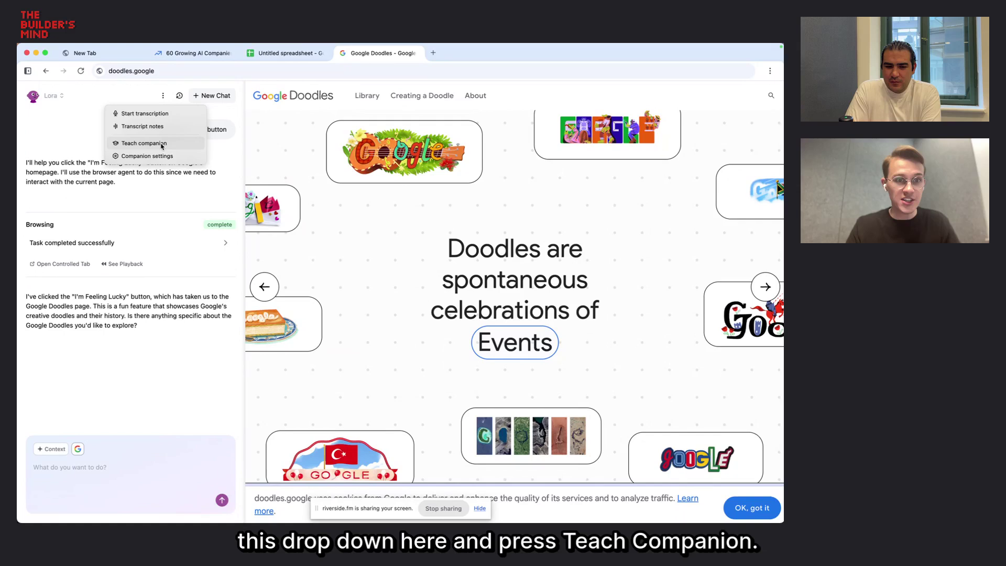
{"action": "left_click", "coordinate": [162, 144]}
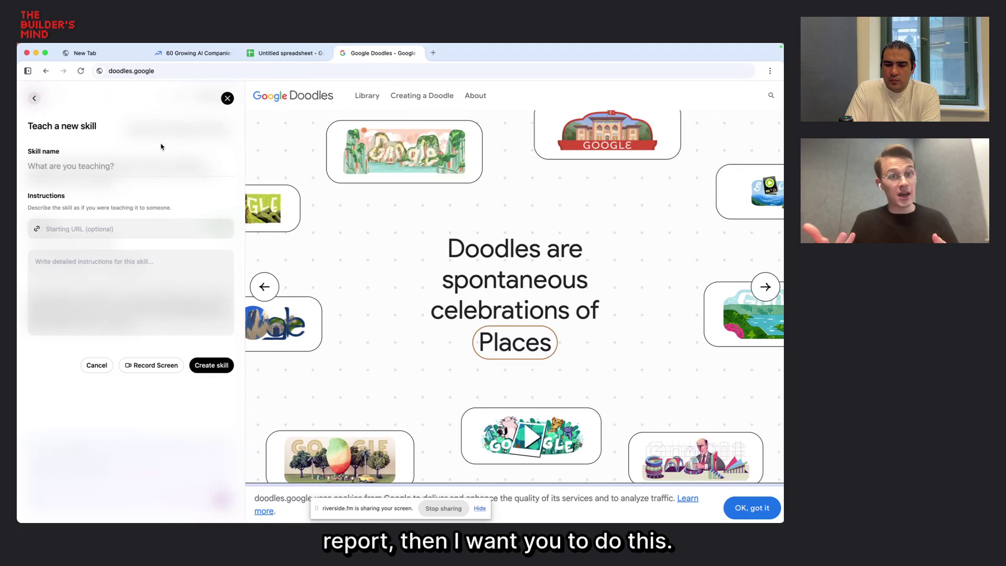
Enter 'Weekly user report' as the skill name, then open a new browser tab
{"action": "left_click", "coordinate": [109, 165]}
{"action": "type", "text": "Weekly user repos"}
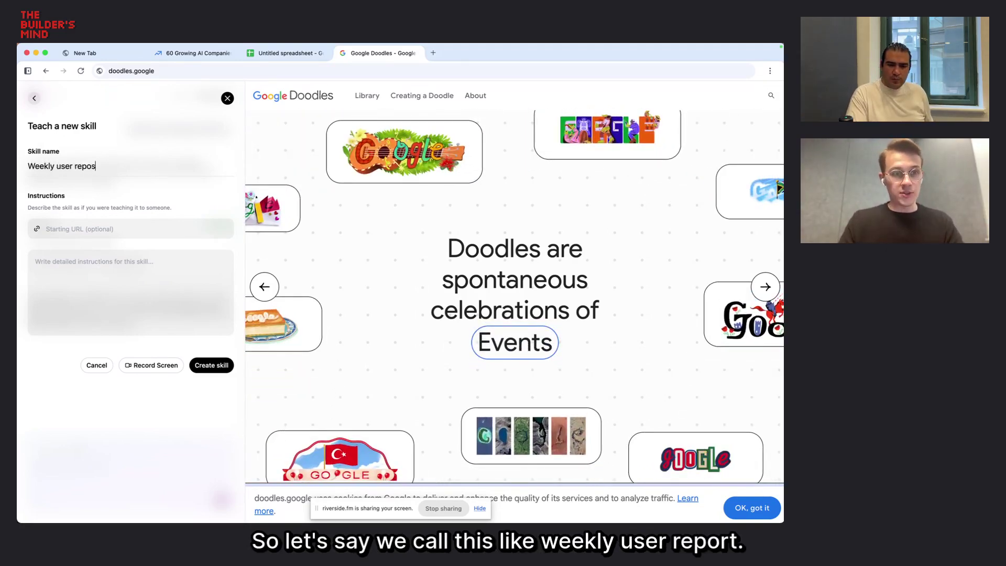
{"action": "key", "text": "BackSpace"}
{"action": "type", "text": "rt"}
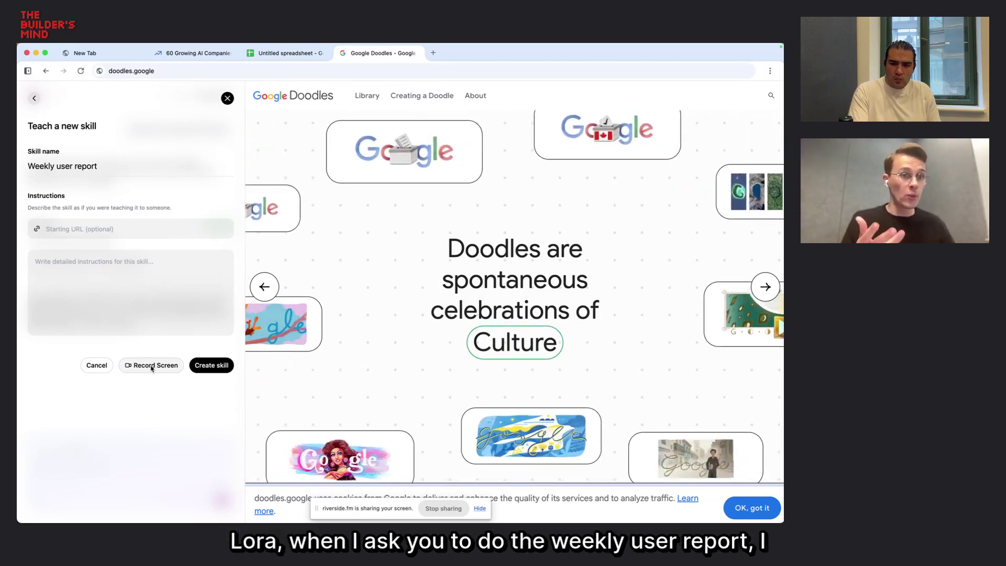
{"action": "key", "text": "super+t"}
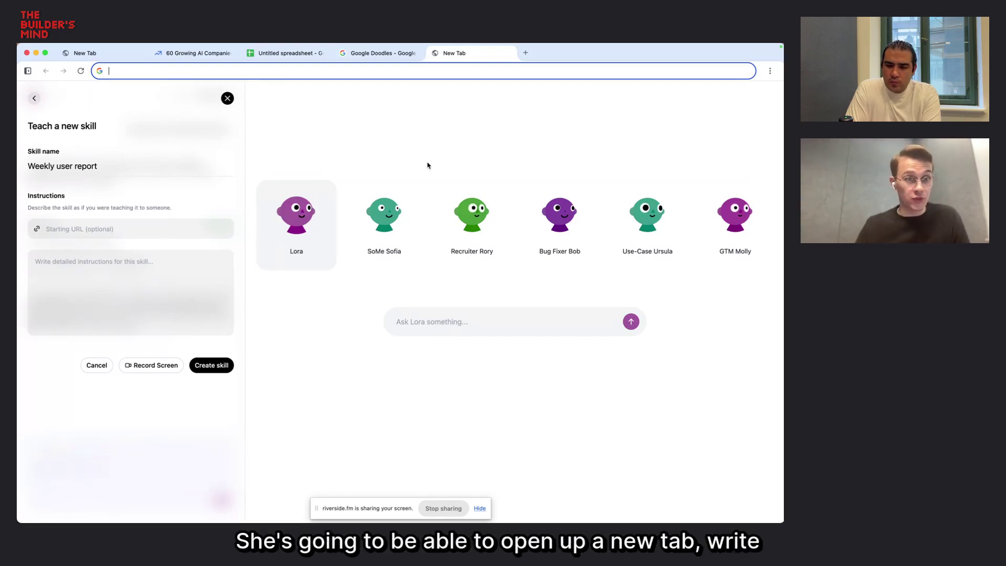
{"action": "left_click", "coordinate": [402, 74]}
{"action": "type", "text": "calendl"}
{"action": "key", "text": "Escape"}
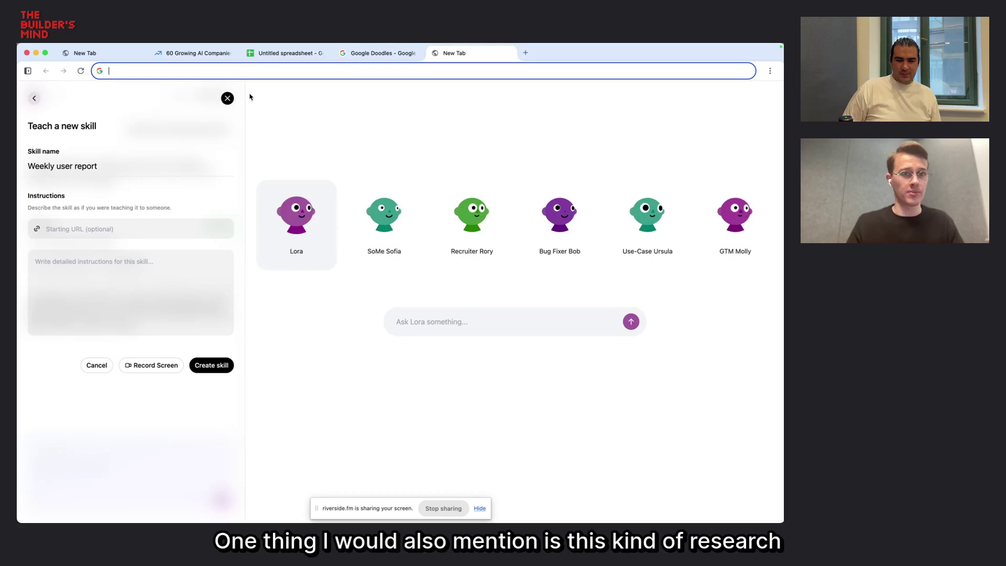
Close the new-skill form and reopen the earlier chat with the top-10 AI companies table
{"action": "left_click", "coordinate": [227, 98]}
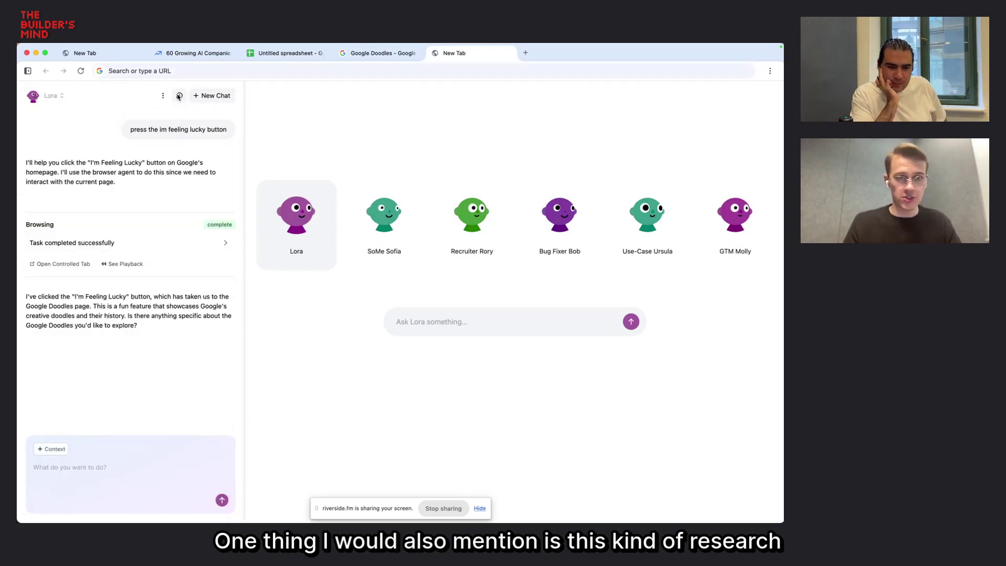
{"action": "left_click", "coordinate": [179, 97]}
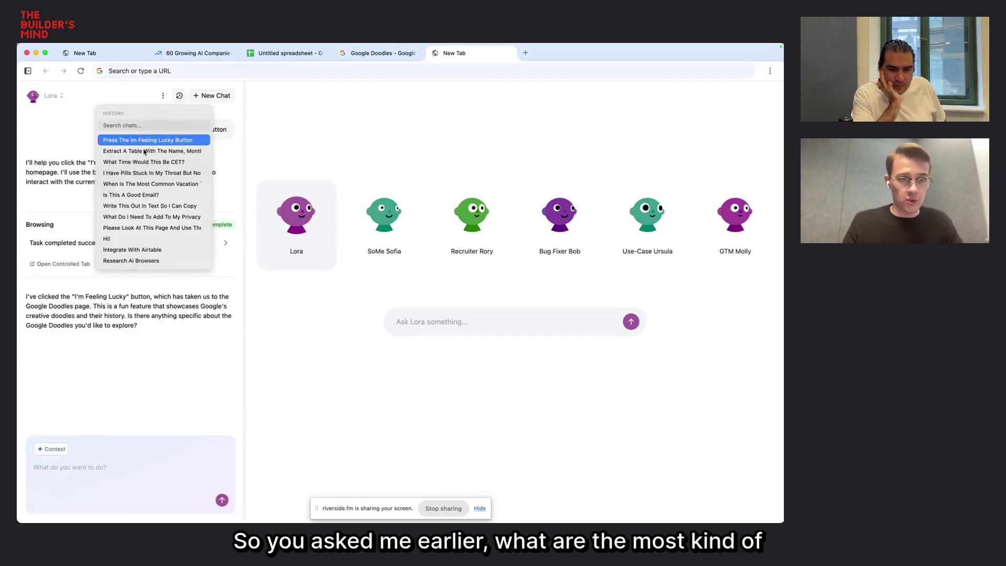
{"action": "left_click", "coordinate": [133, 180]}
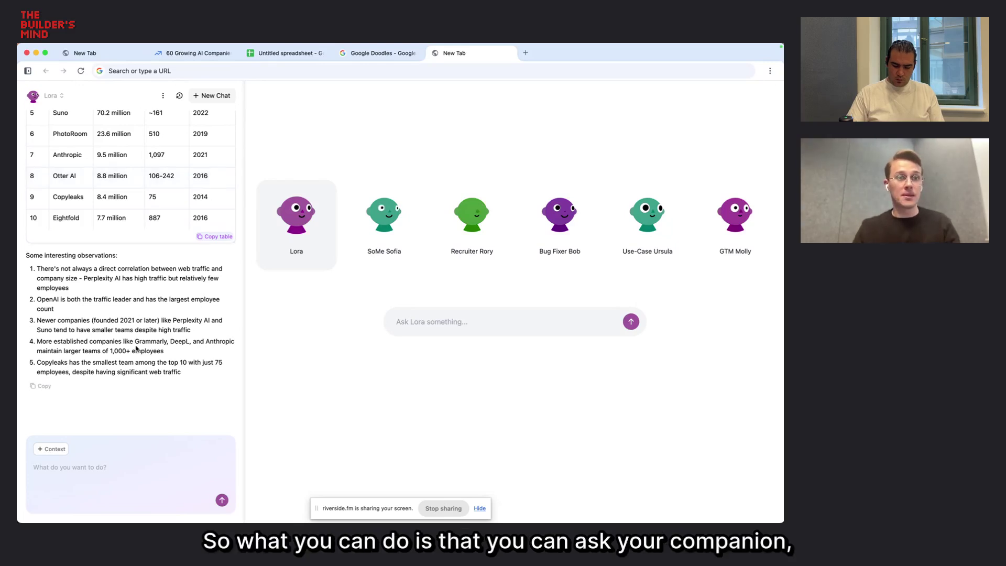
Ask Lora to 'do more research on the products of each of these companies'
{"action": "scroll", "coordinate": [125, 329], "scroll_direction": "up", "scroll_amount": 1}
{"action": "scroll", "coordinate": [124, 329], "scroll_direction": "up", "scroll_amount": 5}
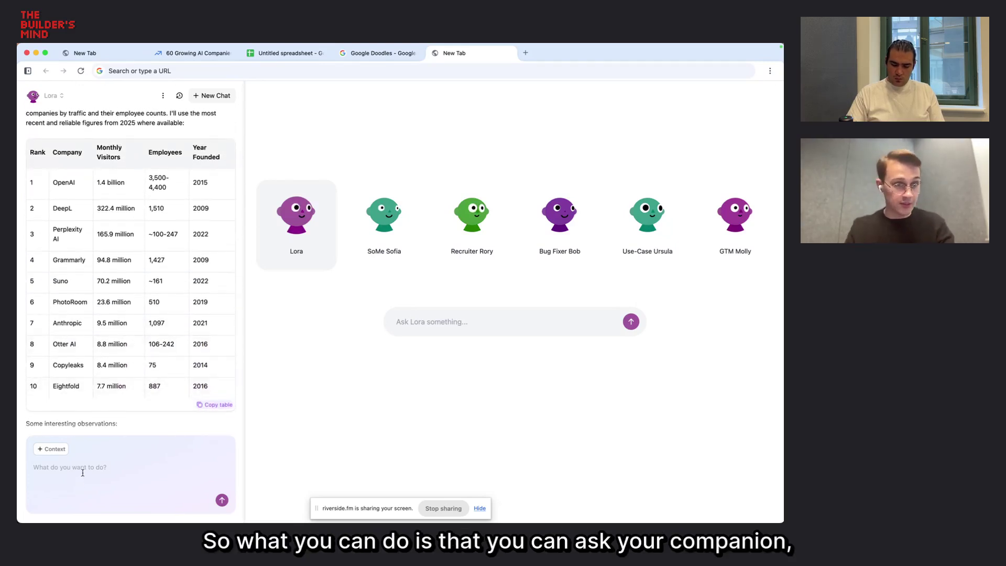
{"action": "type", "text": "do"}
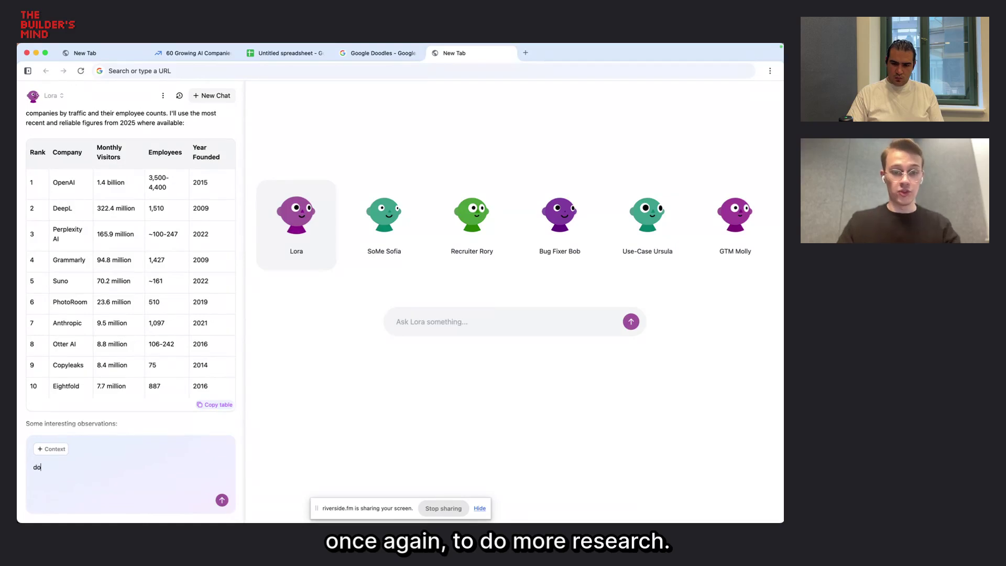
{"action": "type", "text": " more research on the p"}
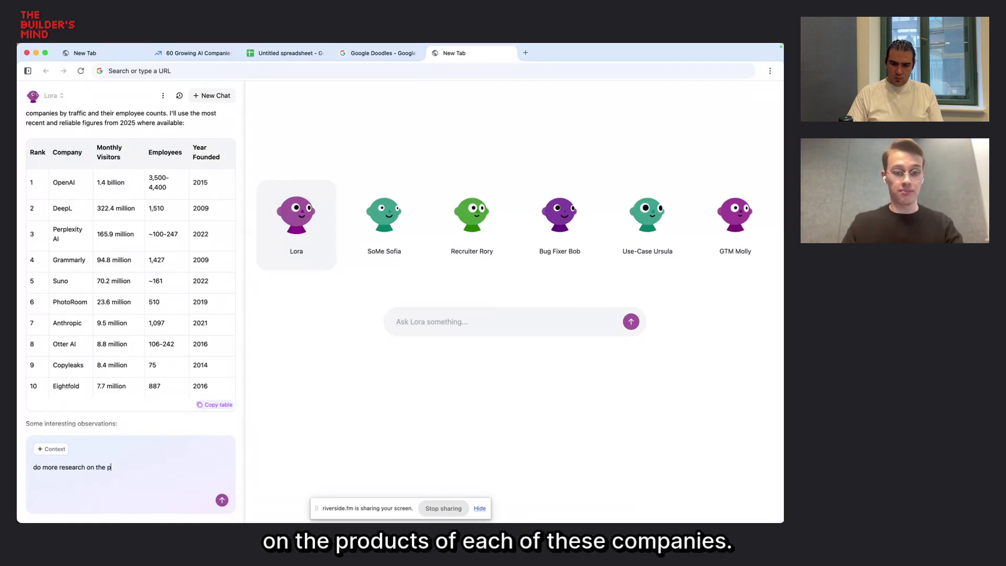
{"action": "type", "text": "roducts of each of "}
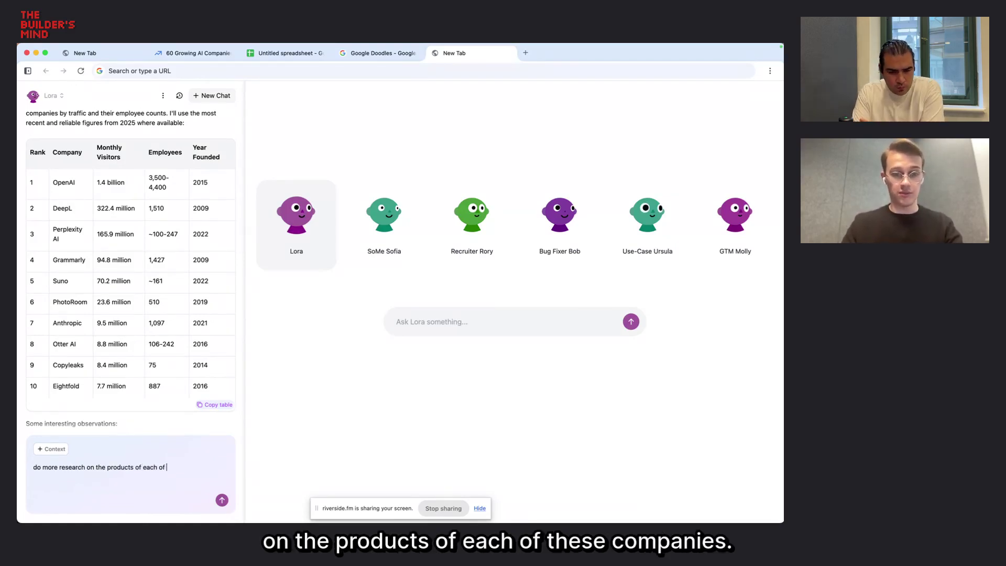
{"action": "type", "text": "these companies"}
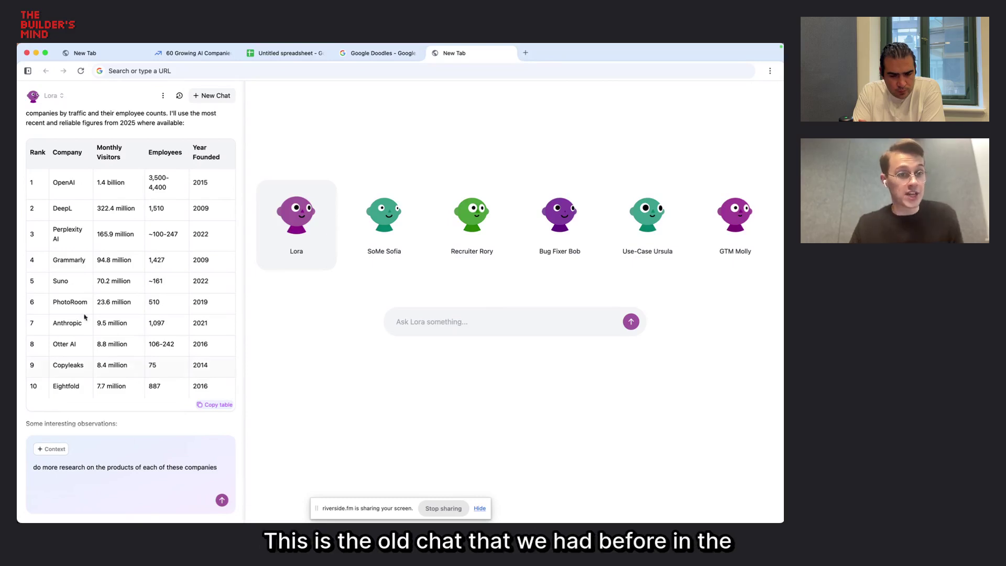
{"action": "scroll", "coordinate": [104, 293], "scroll_direction": "up", "scroll_amount": 1}
{"action": "scroll", "coordinate": [119, 356], "scroll_direction": "down", "scroll_amount": 3}
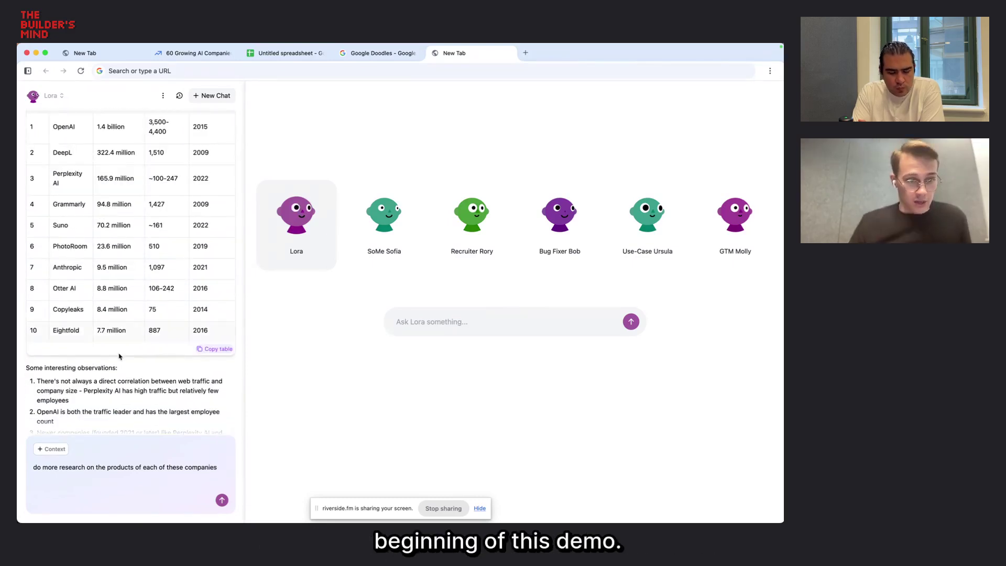
{"action": "left_click", "coordinate": [221, 500]}
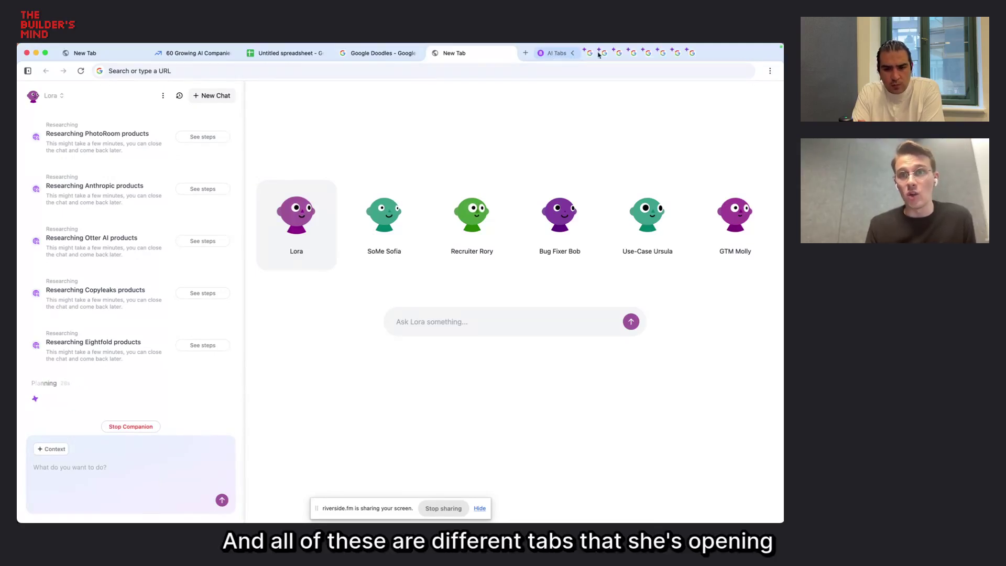
Expand the AI Tabs group and wait for Lora's products, features and pricing report
{"action": "left_click", "coordinate": [555, 53]}
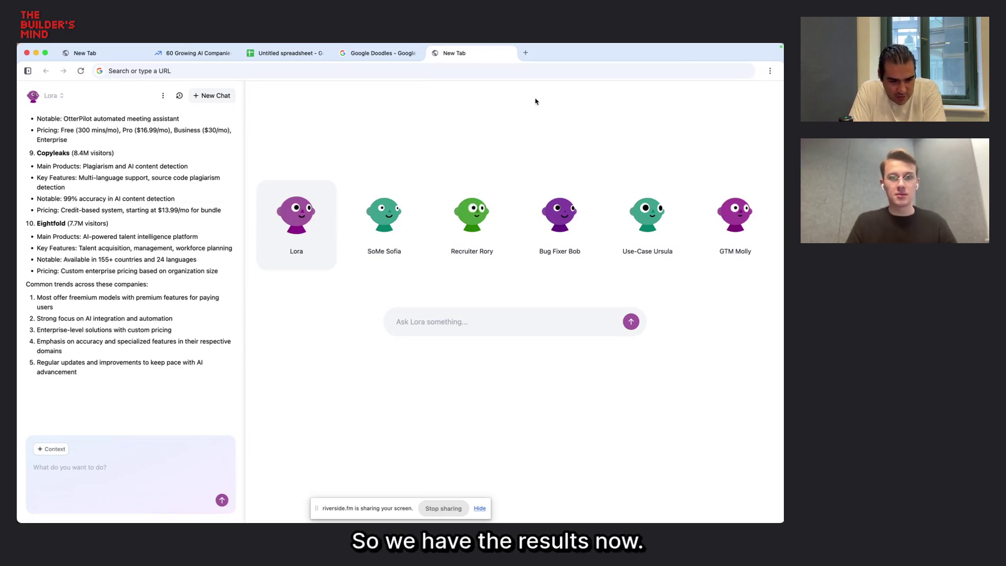
{"action": "scroll", "coordinate": [117, 209], "scroll_direction": "up", "scroll_amount": 10}
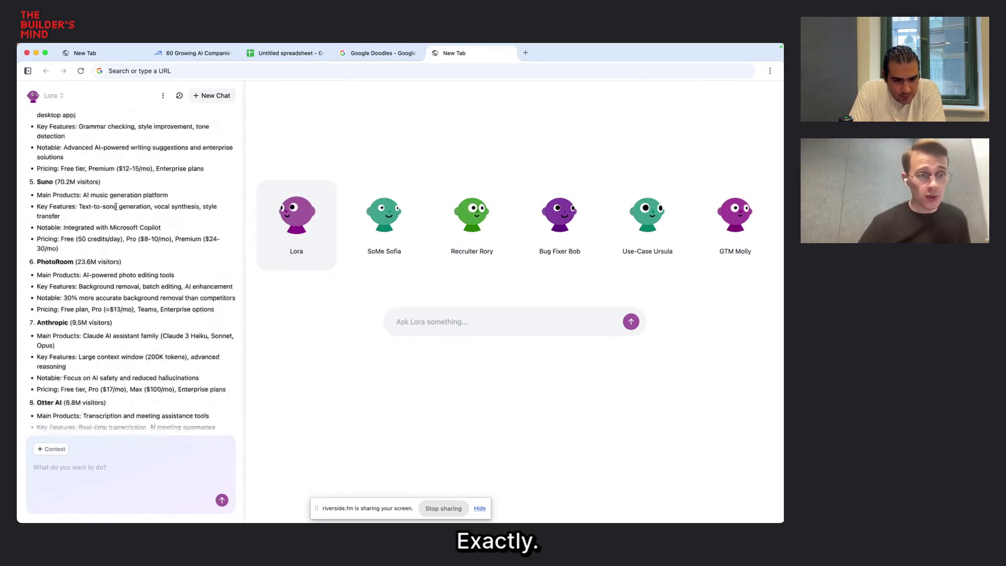
{"action": "scroll", "coordinate": [116, 209], "scroll_direction": "up", "scroll_amount": 5}
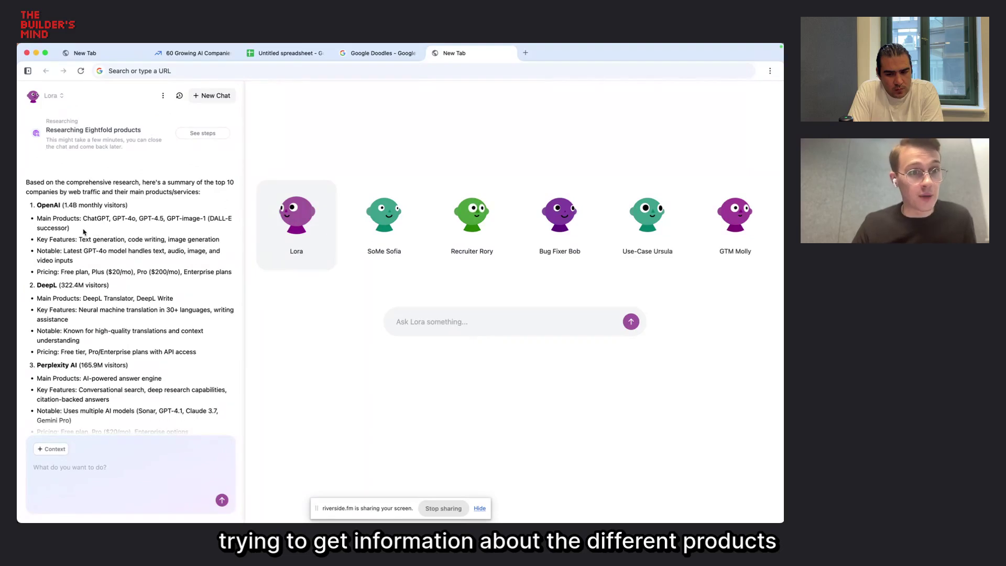
{"action": "scroll", "coordinate": [84, 231], "scroll_direction": "down", "scroll_amount": 2}
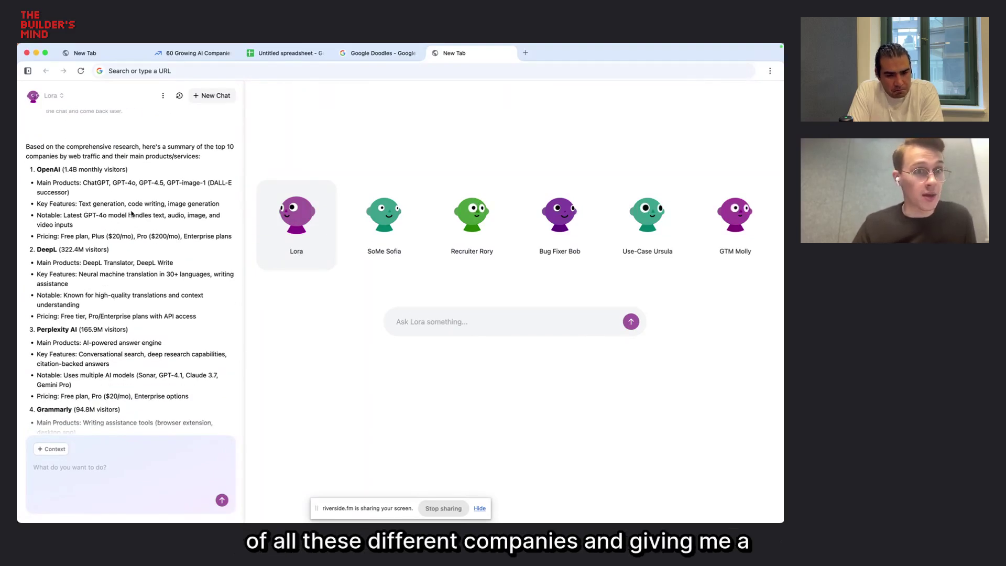
{"action": "scroll", "coordinate": [157, 275], "scroll_direction": "down", "scroll_amount": 4}
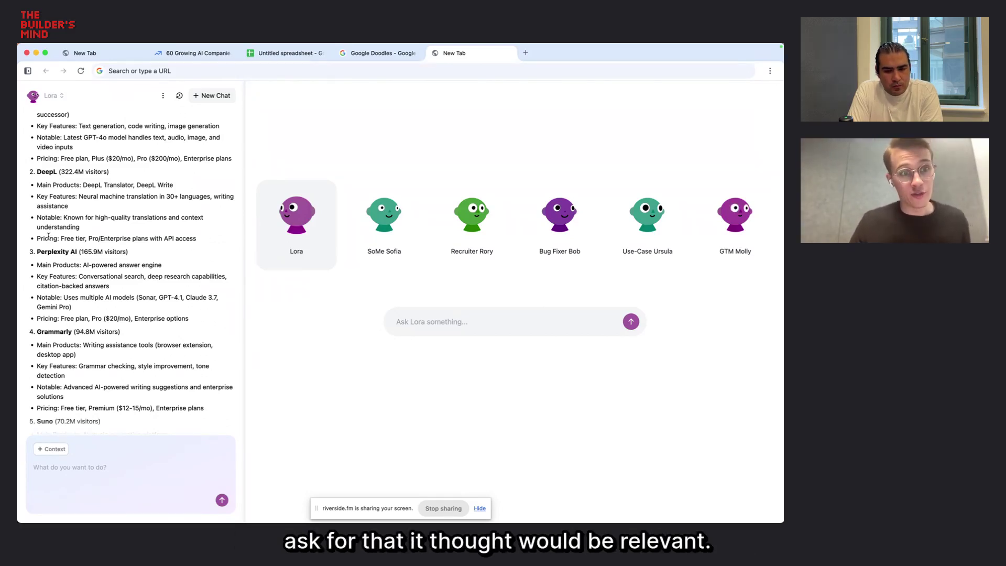
{"action": "mouse_move", "coordinate": [37, 239]}
{"action": "left_mouse_down"}
{"action": "mouse_move", "coordinate": [197, 239]}
{"action": "mouse_move", "coordinate": [51, 238]}
{"action": "left_mouse_up"}
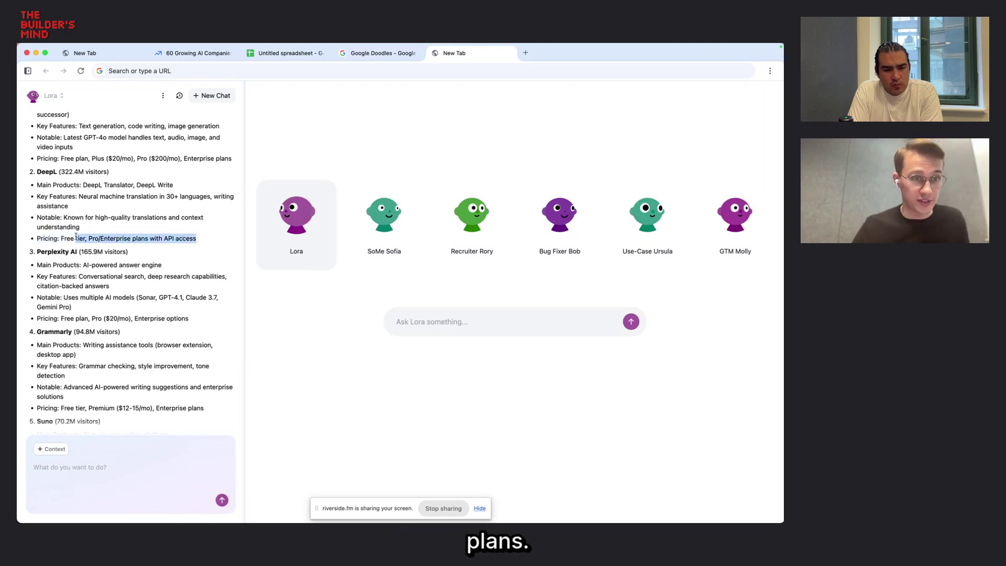
{"action": "scroll", "coordinate": [126, 242], "scroll_direction": "down", "scroll_amount": 1}
{"action": "mouse_move", "coordinate": [78, 259]}
{"action": "left_mouse_down"}
{"action": "mouse_move", "coordinate": [123, 259]}
{"action": "mouse_move", "coordinate": [81, 269]}
{"action": "left_mouse_up"}
{"action": "left_click", "coordinate": [72, 267]}
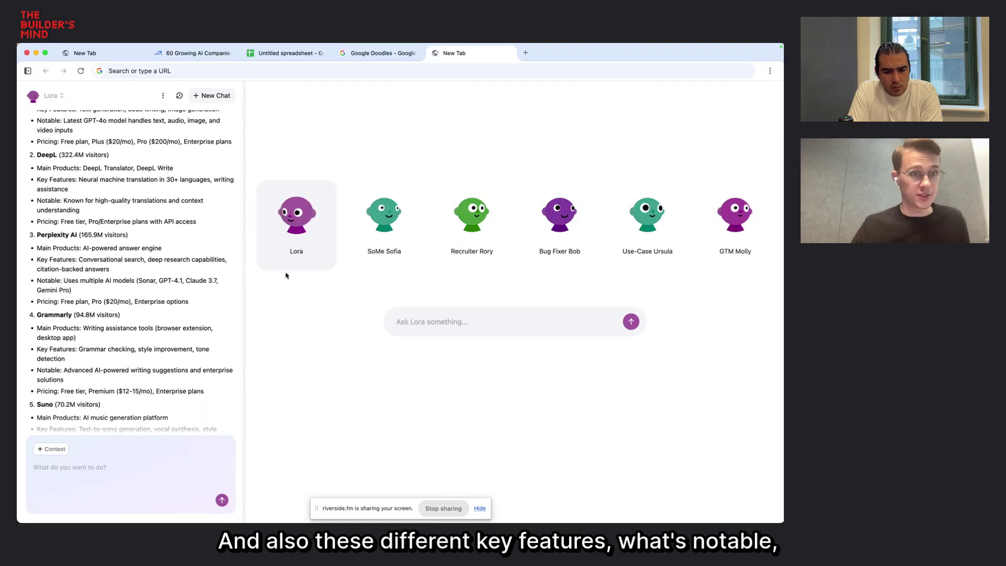
{"action": "scroll", "coordinate": [168, 245], "scroll_direction": "down", "scroll_amount": 5}
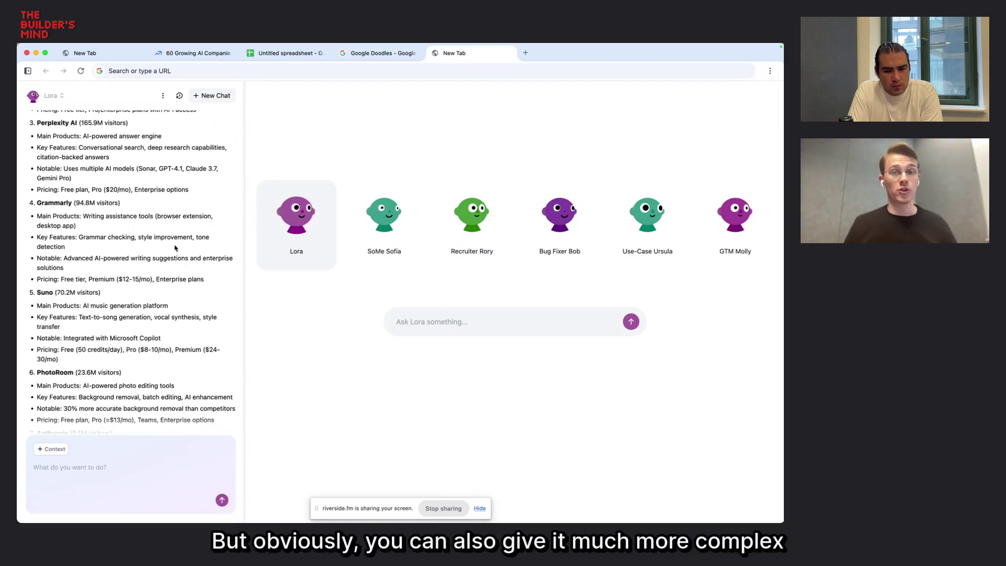